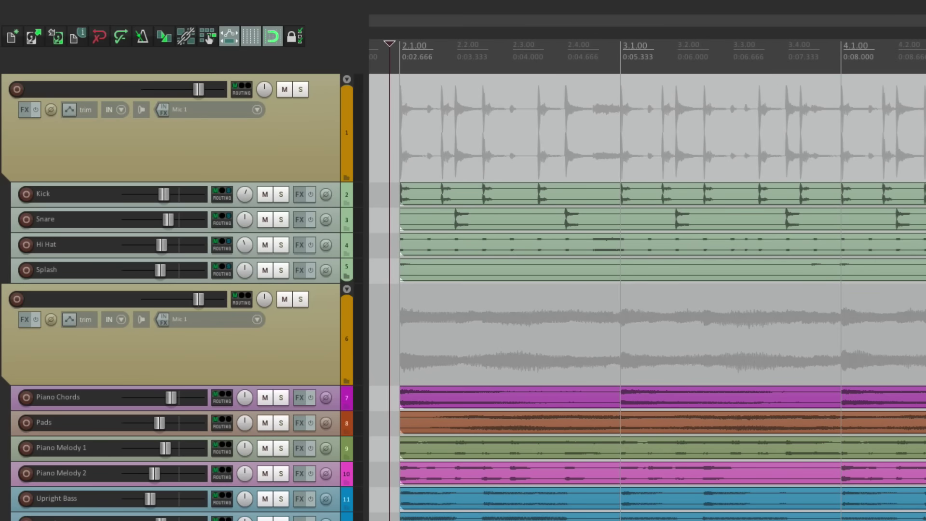
Play the project briefly, then stop it with Space
{"action": "key", "text": "space"}
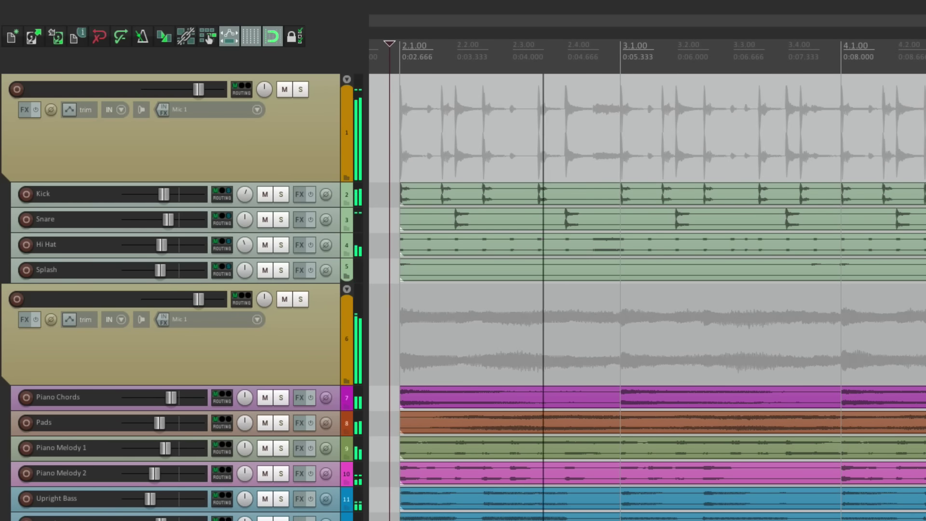
{"action": "key", "text": "space"}
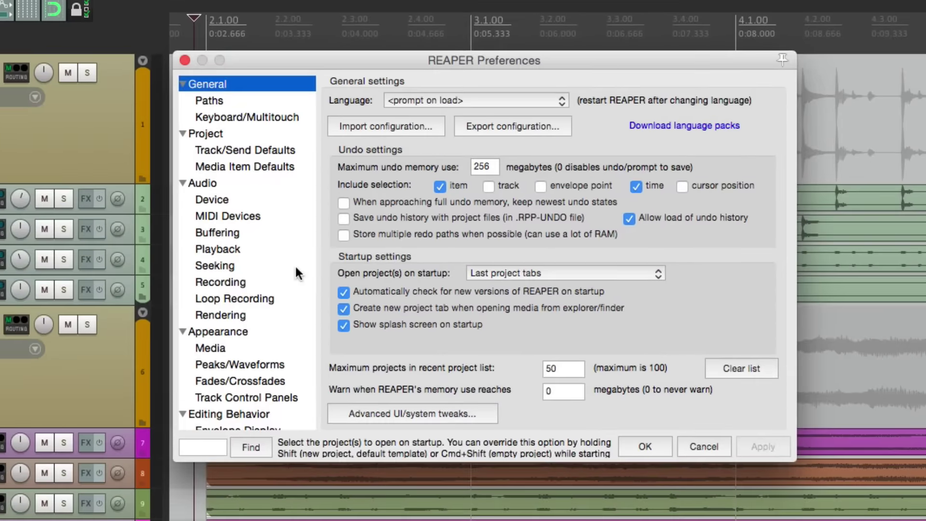
Untick the edit-cursor-on-record-stop option under Editing Behavior and close Preferences with OK
{"action": "scroll", "coordinate": [461, 254], "scroll_direction": "down", "scroll_amount": 3}
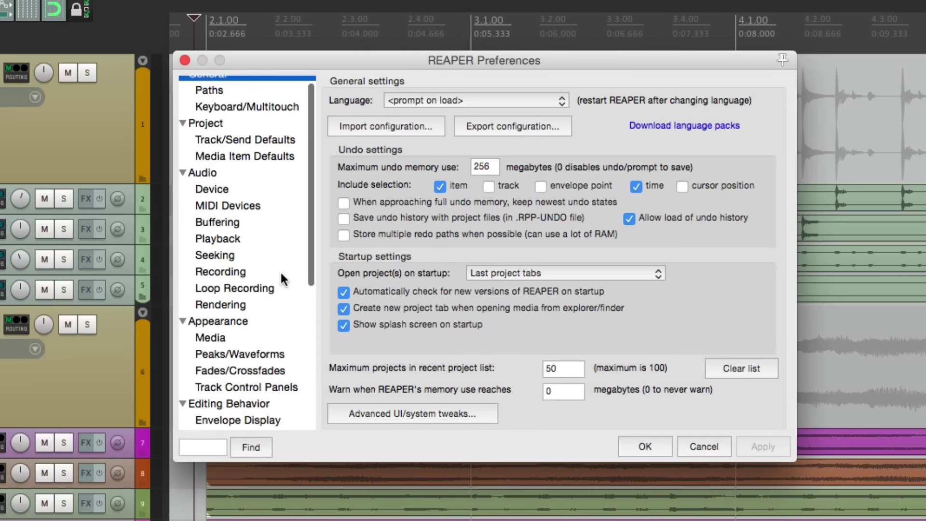
{"action": "left_click", "coordinate": [276, 364]}
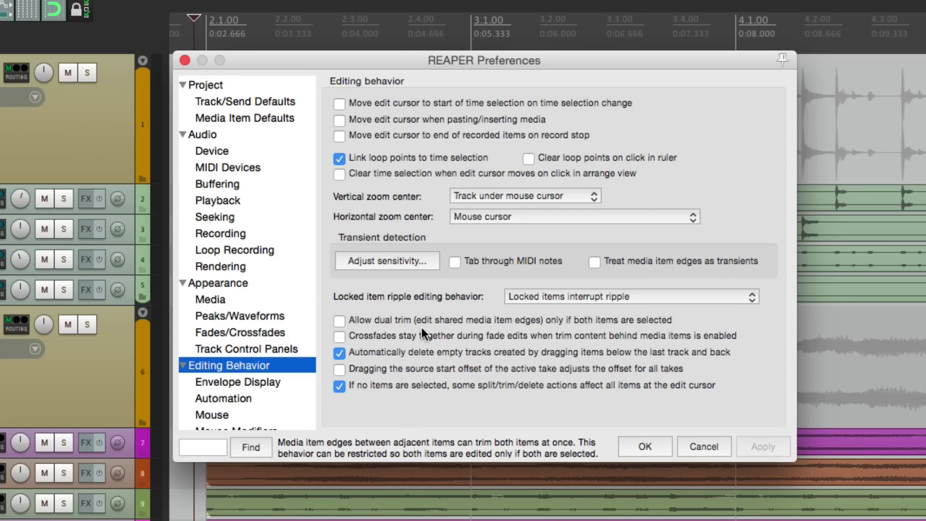
{"action": "left_click", "coordinate": [339, 136]}
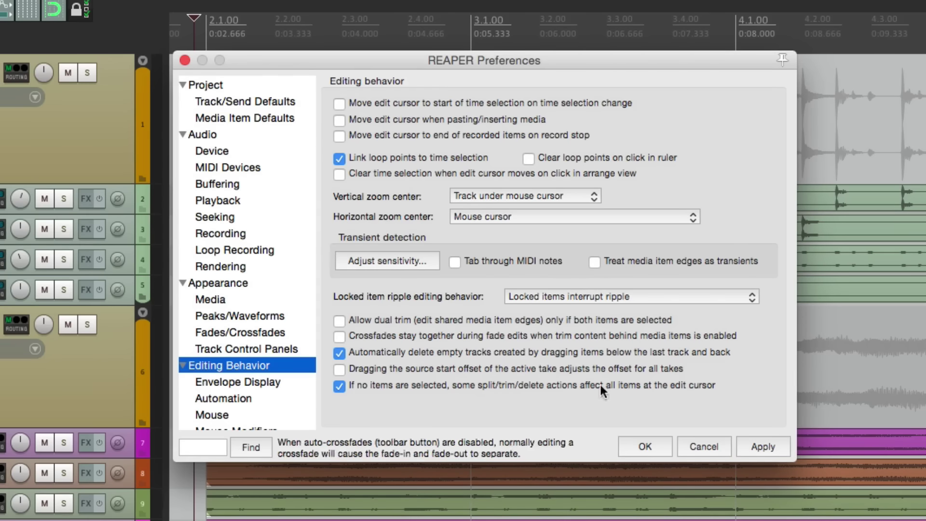
{"action": "left_click", "coordinate": [644, 446]}
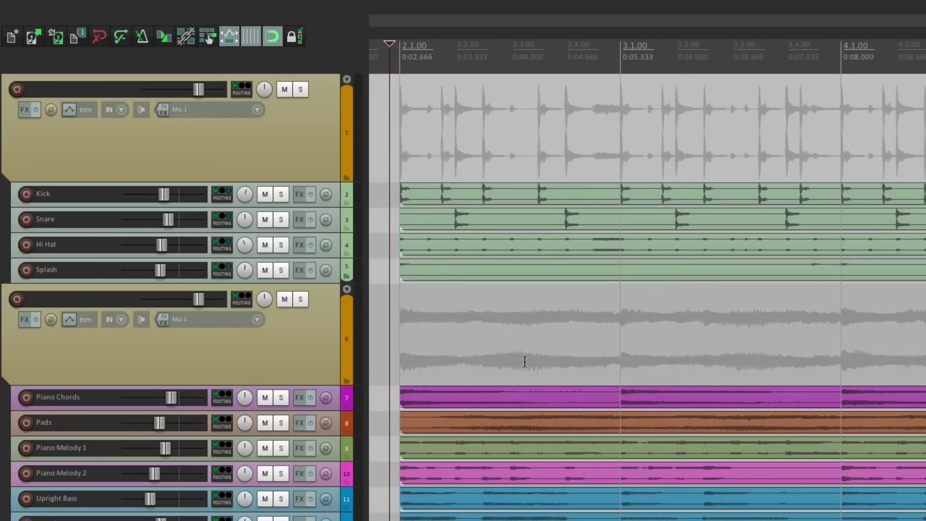
Play and stop with Space, then place the edit cursor just before bar 2.1
{"action": "key", "text": "space"}
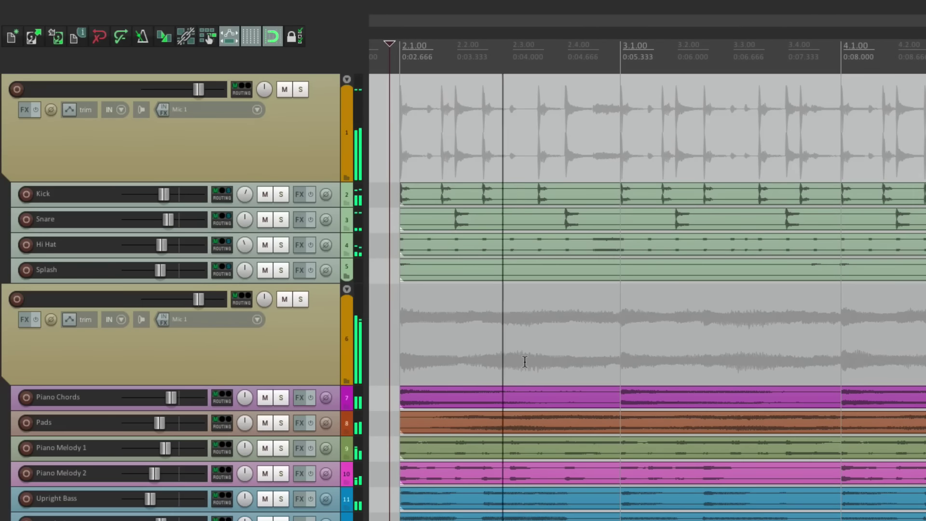
{"action": "key", "text": "space"}
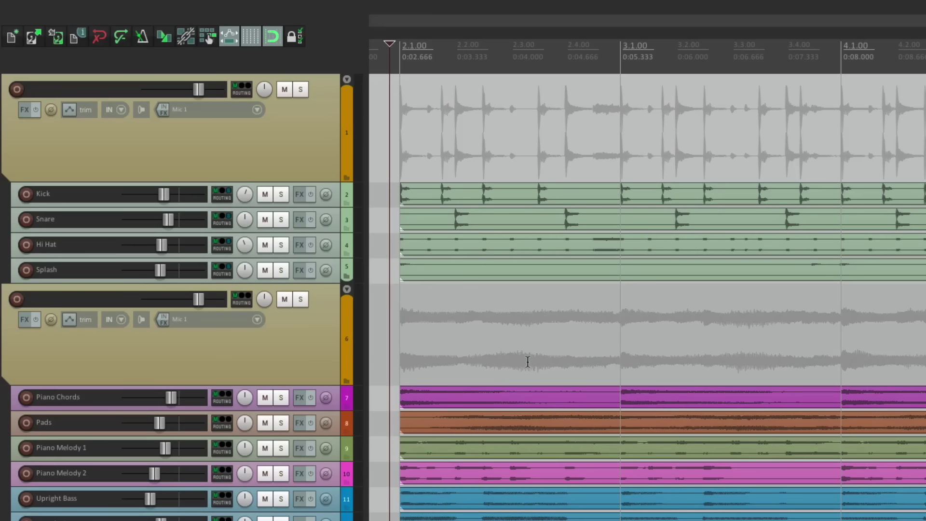
{"action": "left_click", "coordinate": [571, 62]}
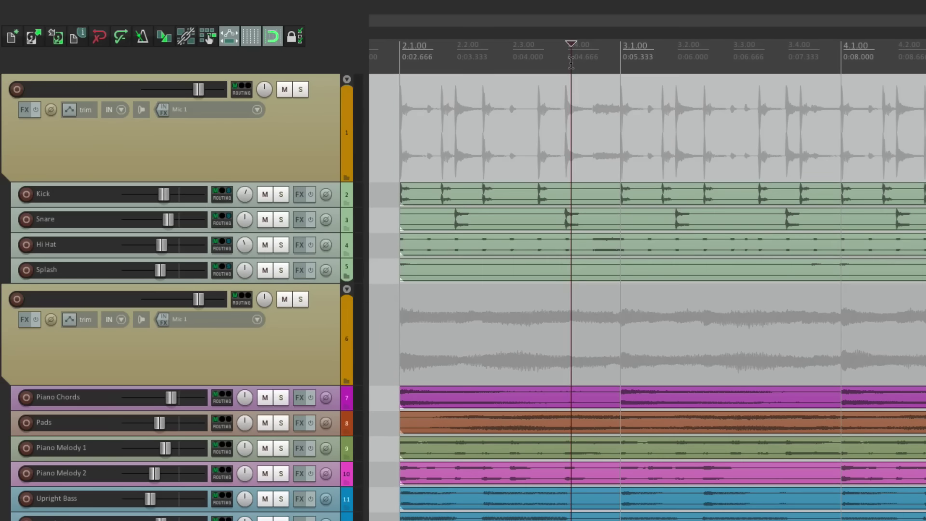
{"action": "left_click", "coordinate": [390, 57]}
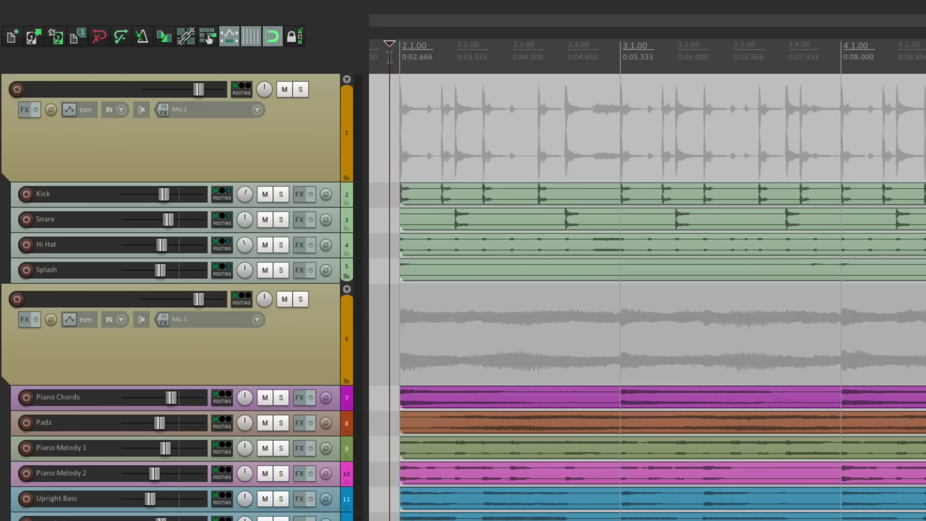
Show the transport bar, play, pause and resume with its buttons, then stop with Space
{"action": "key", "text": "ctrl+alt+t"}
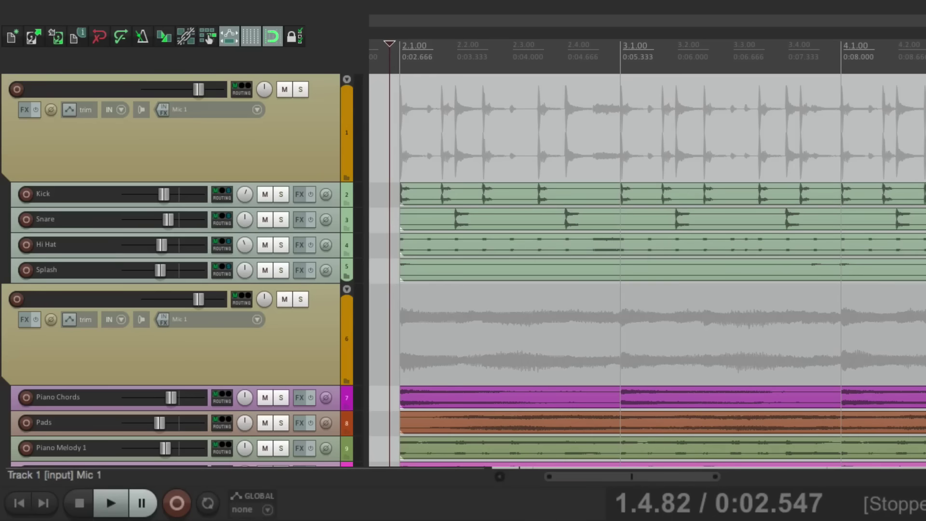
{"action": "left_click", "coordinate": [143, 504]}
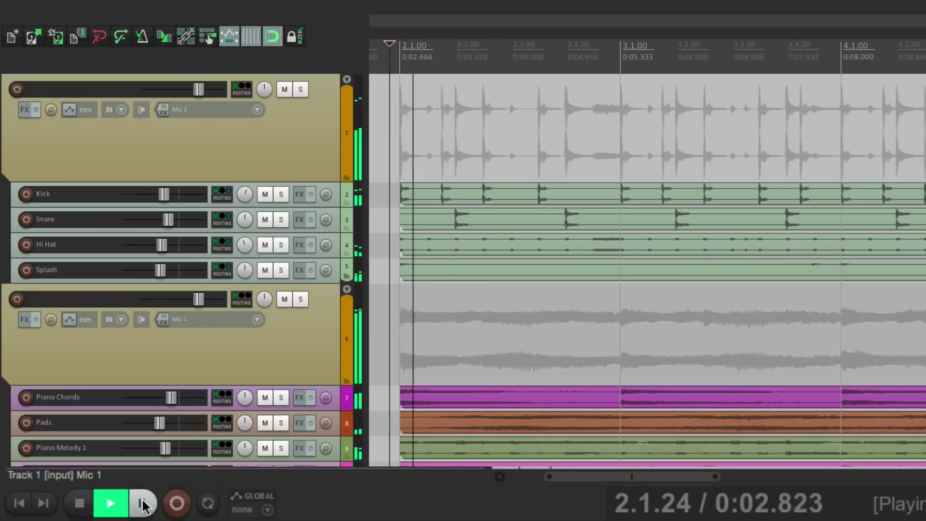
{"action": "left_click", "coordinate": [144, 504]}
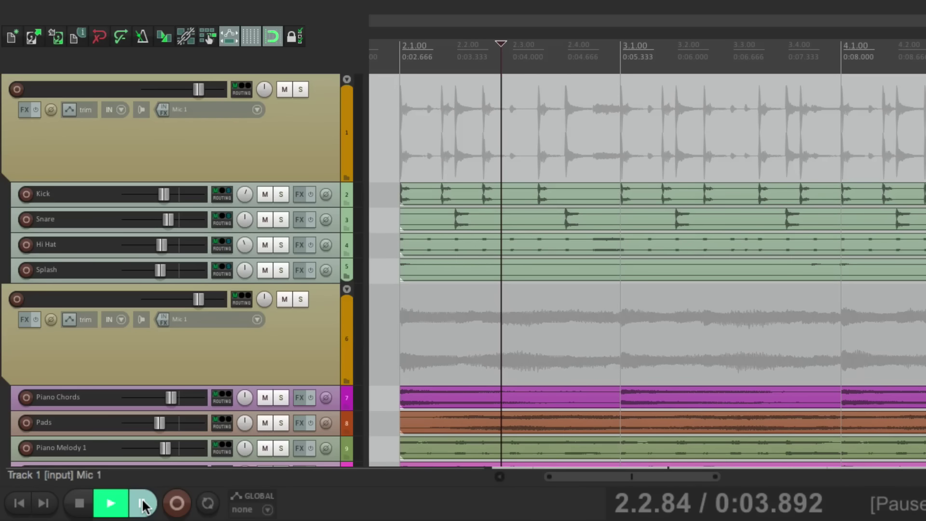
{"action": "left_click", "coordinate": [110, 504]}
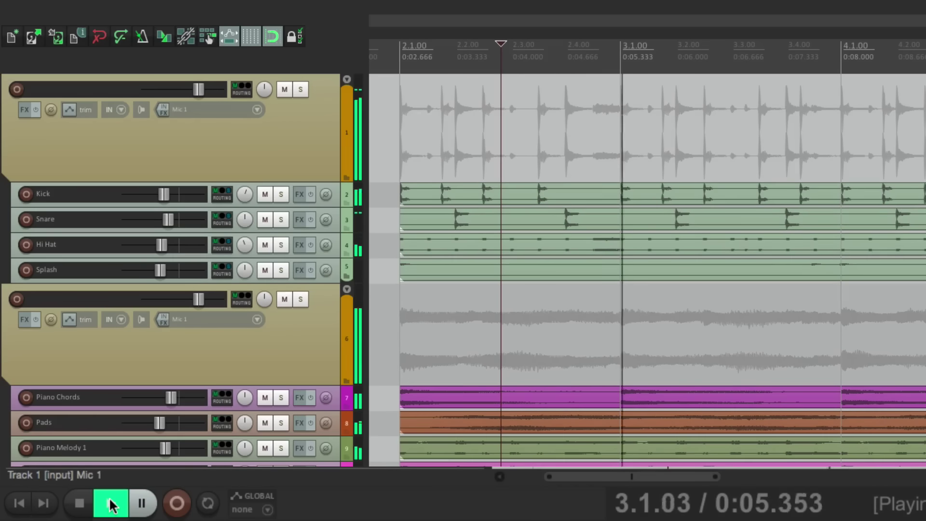
{"action": "left_click", "coordinate": [142, 504]}
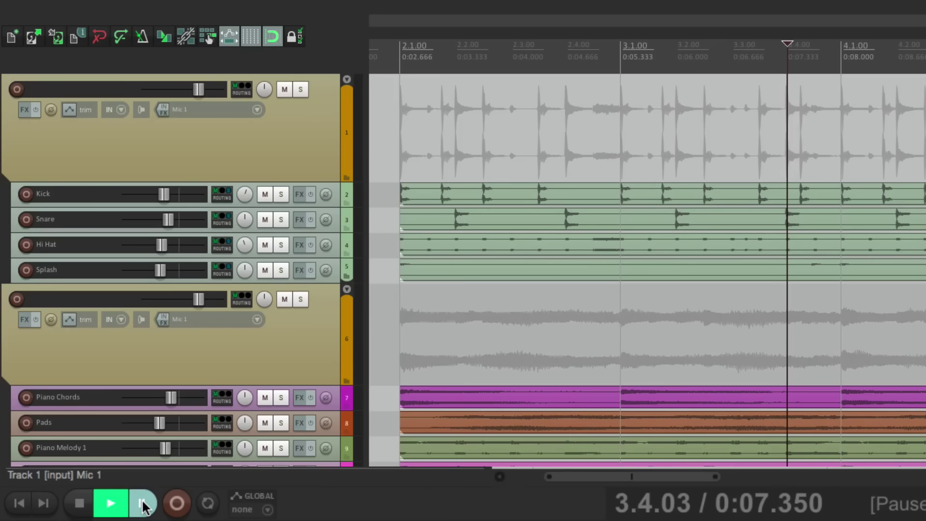
{"action": "key", "text": "space"}
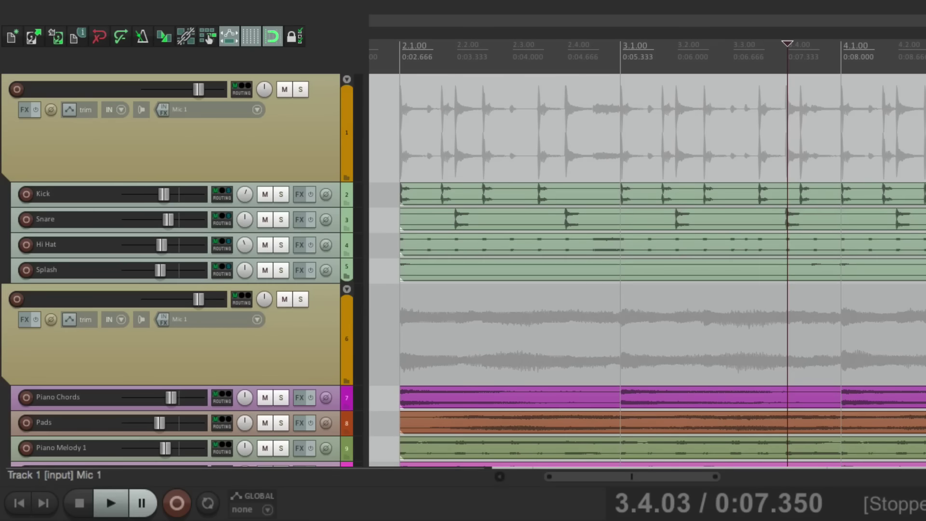
Filter the Actions list to 'Transport' and select Play/pause to view its shortcuts
{"action": "key", "text": "shift+slash"}
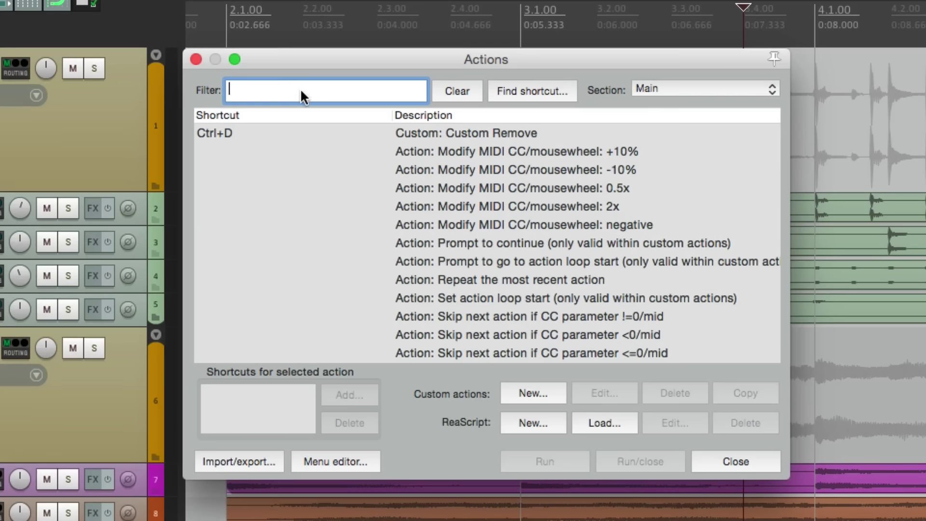
{"action": "type", "text": "Transport"}
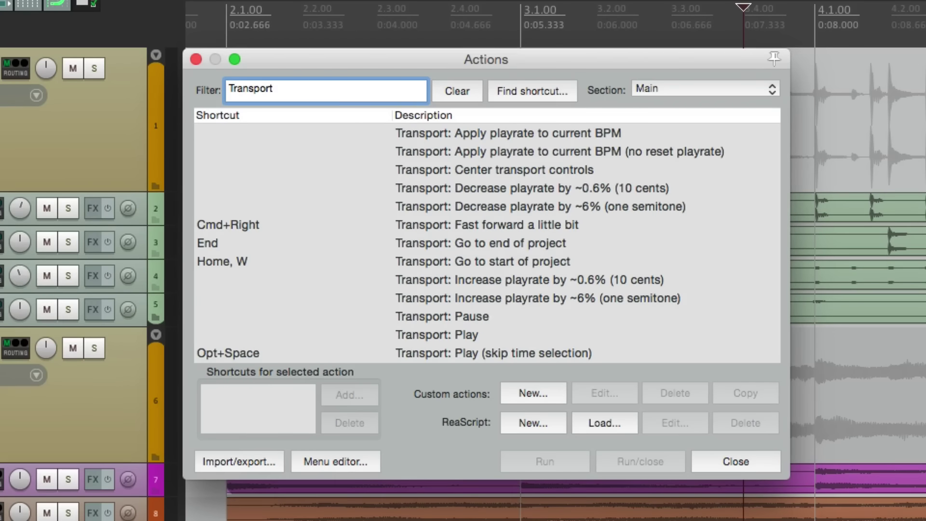
{"action": "scroll", "coordinate": [375, 226], "scroll_direction": "down", "scroll_amount": 5}
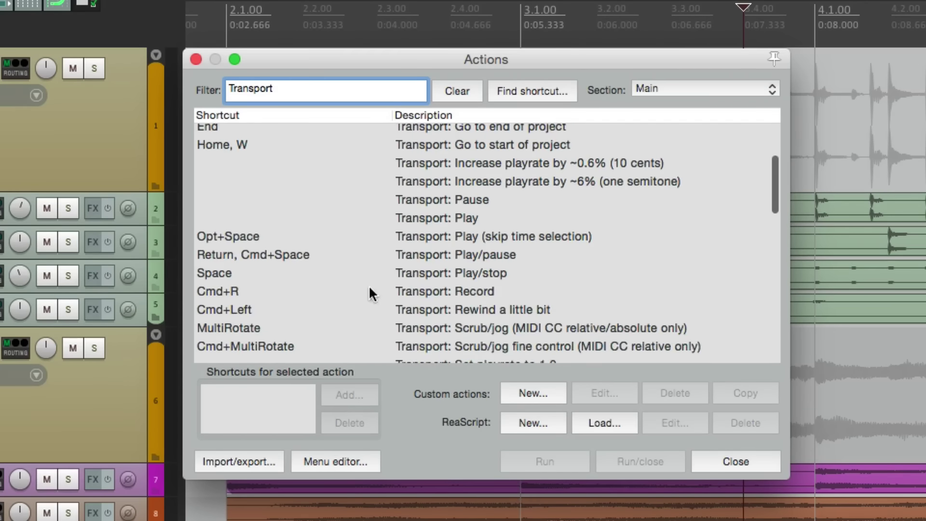
{"action": "left_click", "coordinate": [395, 255]}
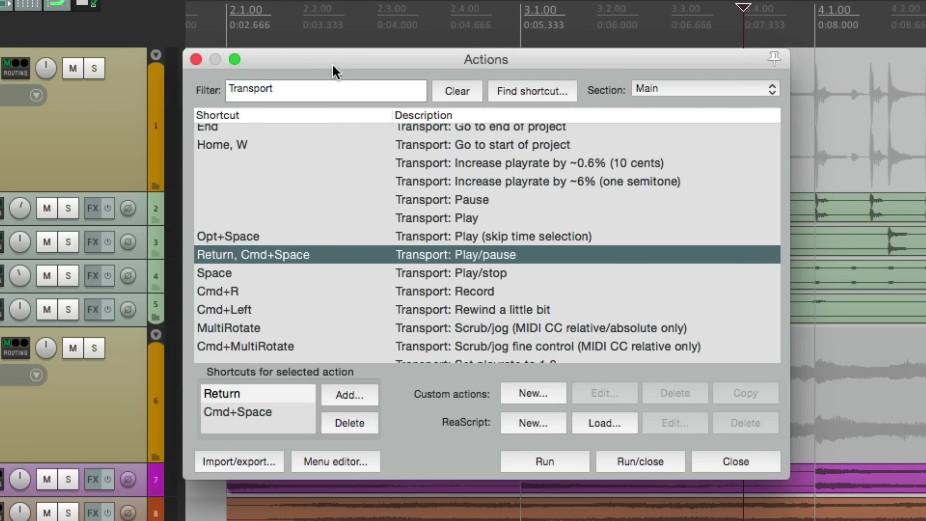
{"action": "left_click_drag", "start_coordinate": [331, 61], "coordinate": [341, 239]}
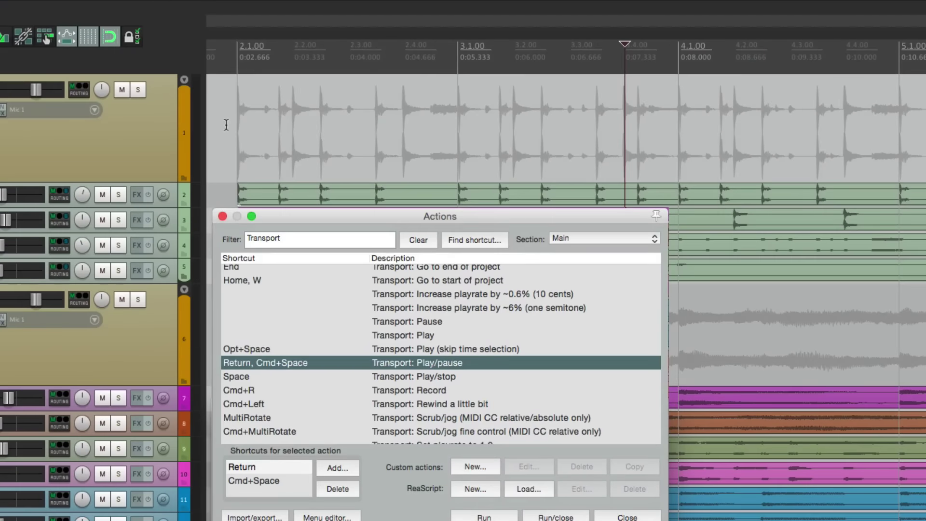
{"action": "left_click", "coordinate": [213, 115]}
Play from near the project start, then pause, resume and pause again with Return
{"action": "left_click", "coordinate": [226, 124]}
{"action": "key", "text": "space"}
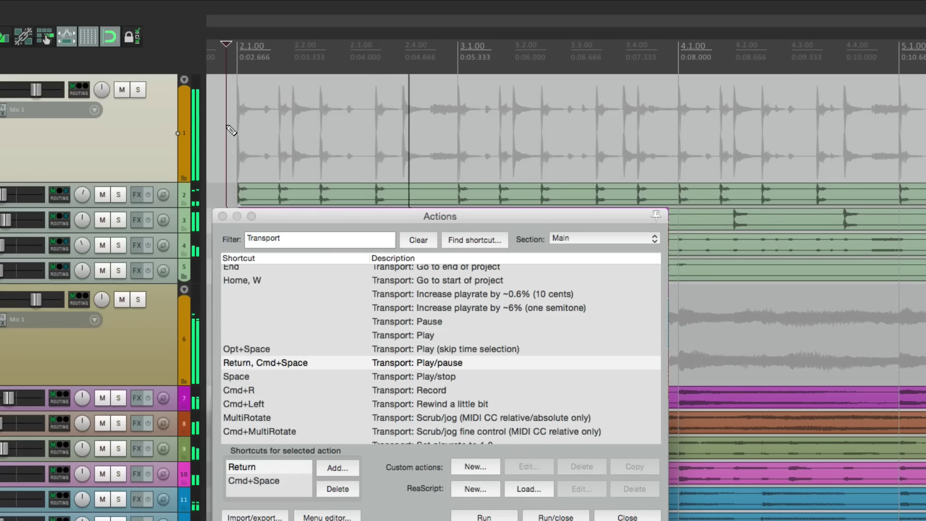
{"action": "key", "text": "Return"}
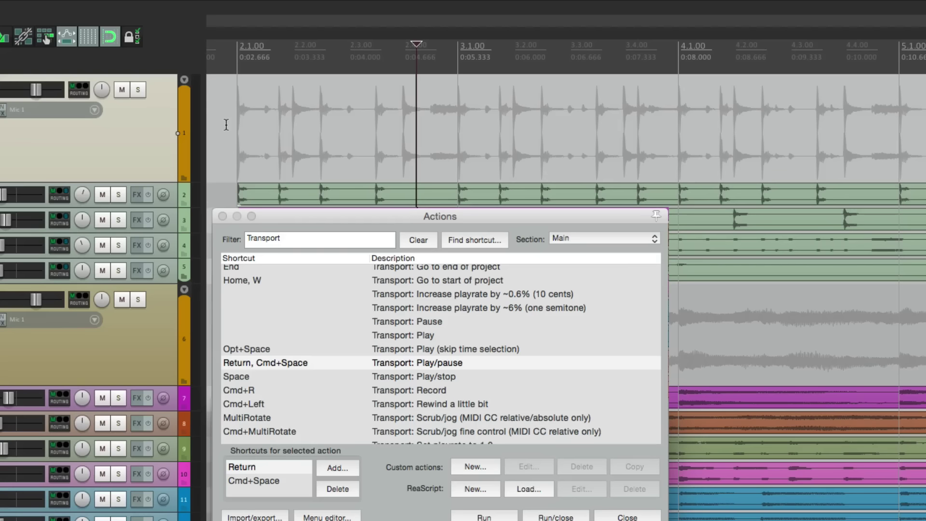
{"action": "key", "text": "Return"}
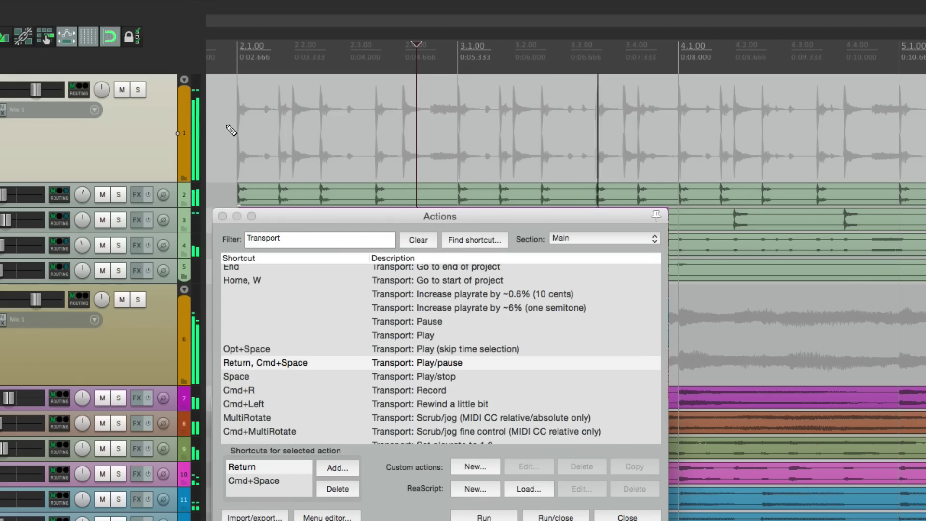
{"action": "key", "text": "Return"}
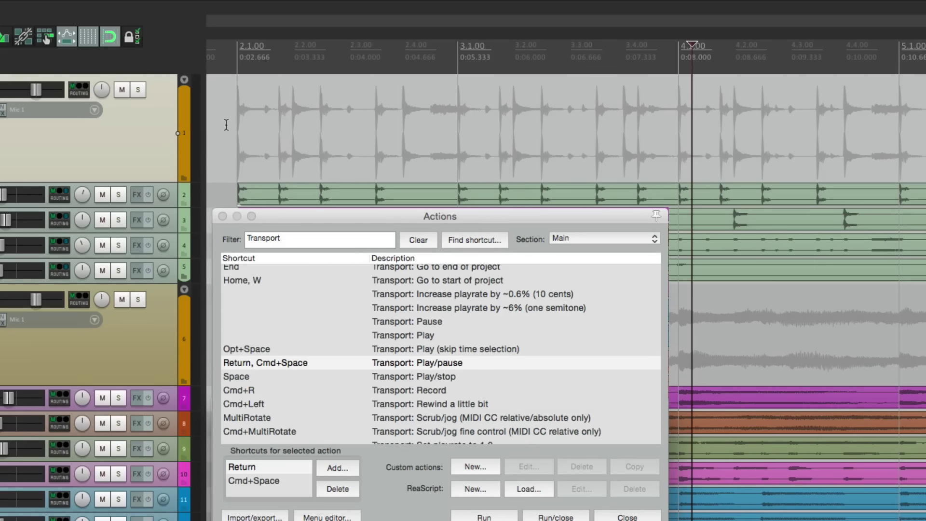
Set the start point at bar 2.1, play with Return and stop with Space
{"action": "left_click", "coordinate": [230, 102]}
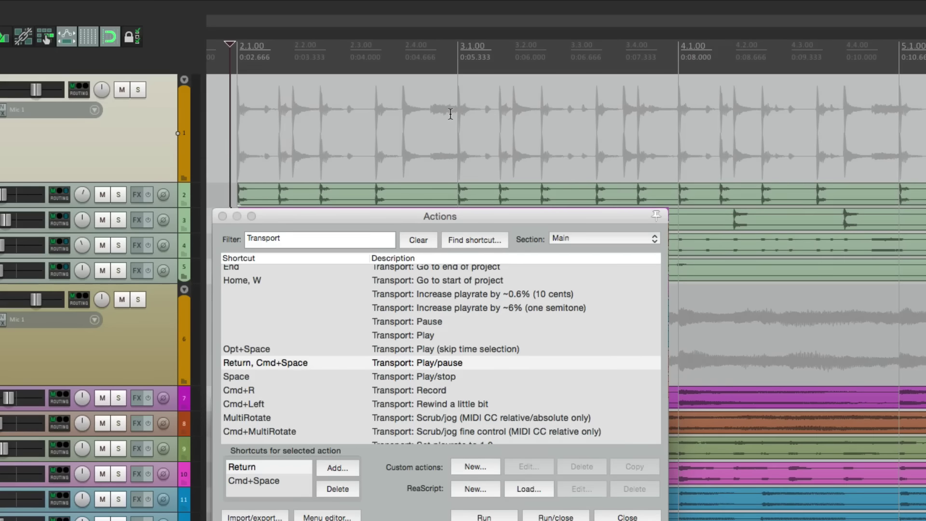
{"action": "key", "text": "Return"}
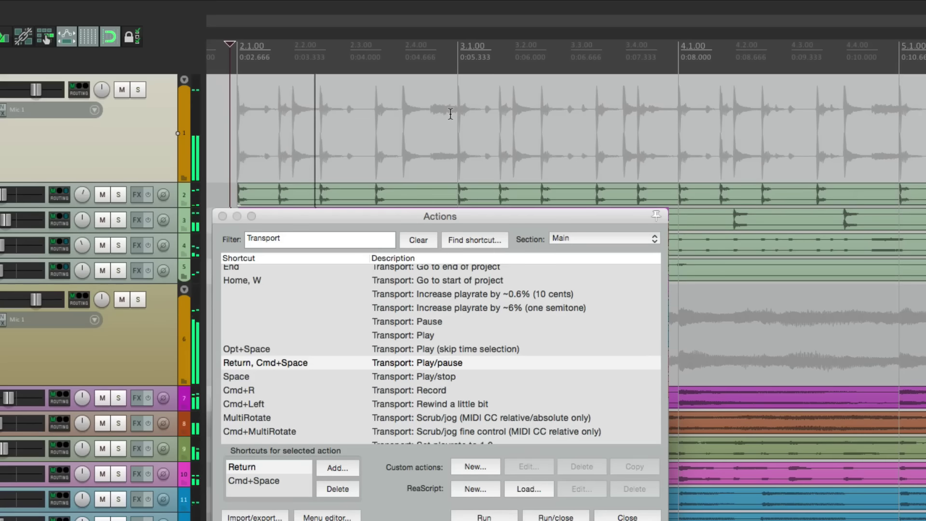
{"action": "key", "text": "space"}
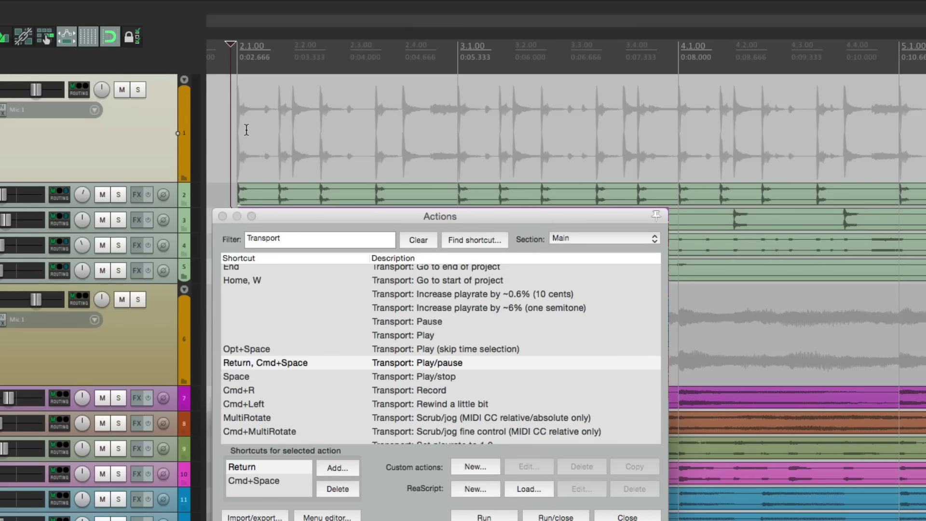
Add Space as a Transport: Play/pause shortcut, overriding its Play/stop mapping
{"action": "left_click", "coordinate": [331, 218]}
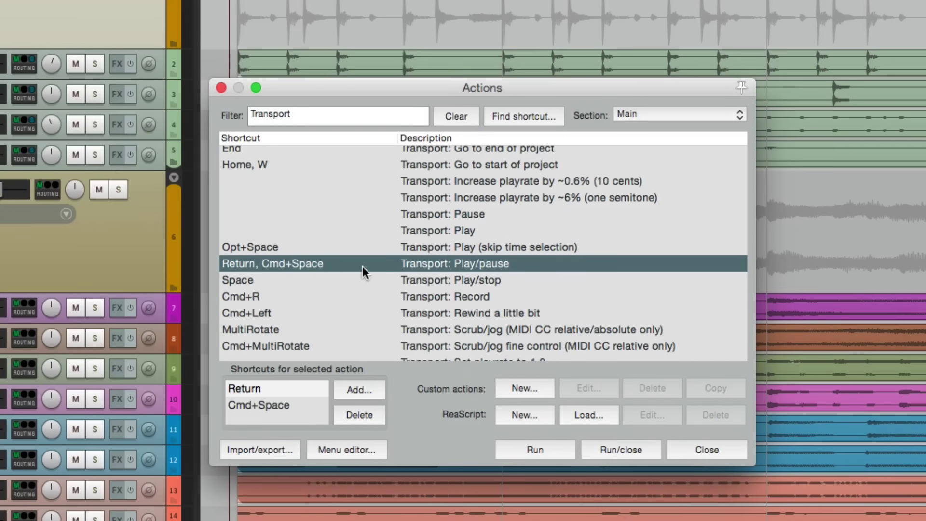
{"action": "left_click", "coordinate": [368, 385]}
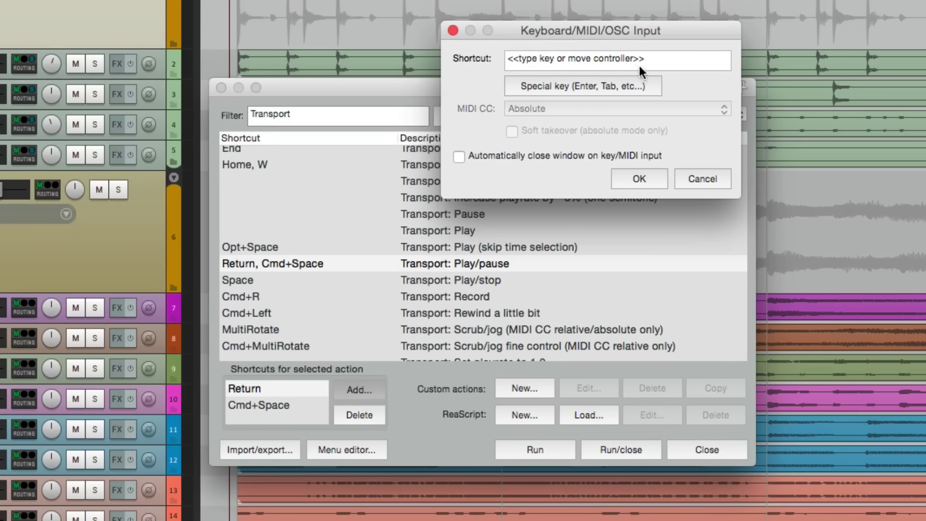
{"action": "left_click", "coordinate": [602, 92]}
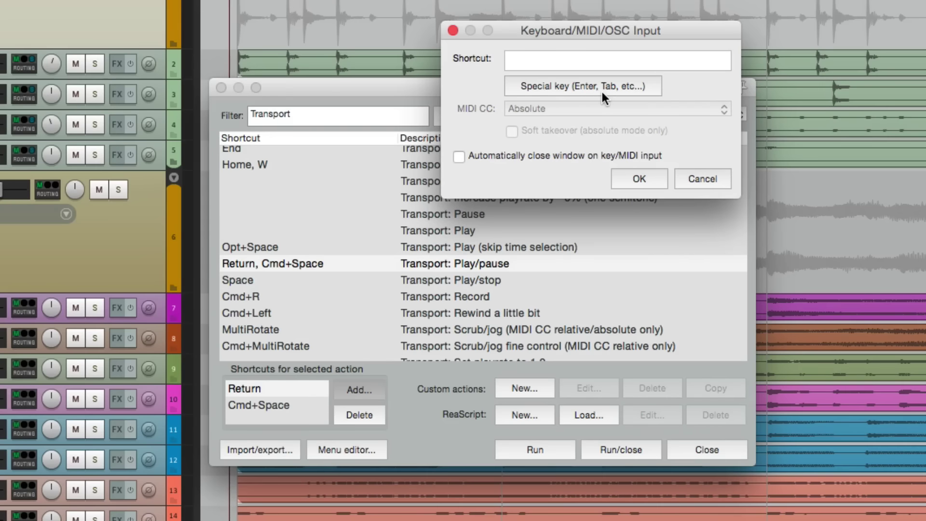
{"action": "key", "text": "space"}
{"action": "key", "text": "Return"}
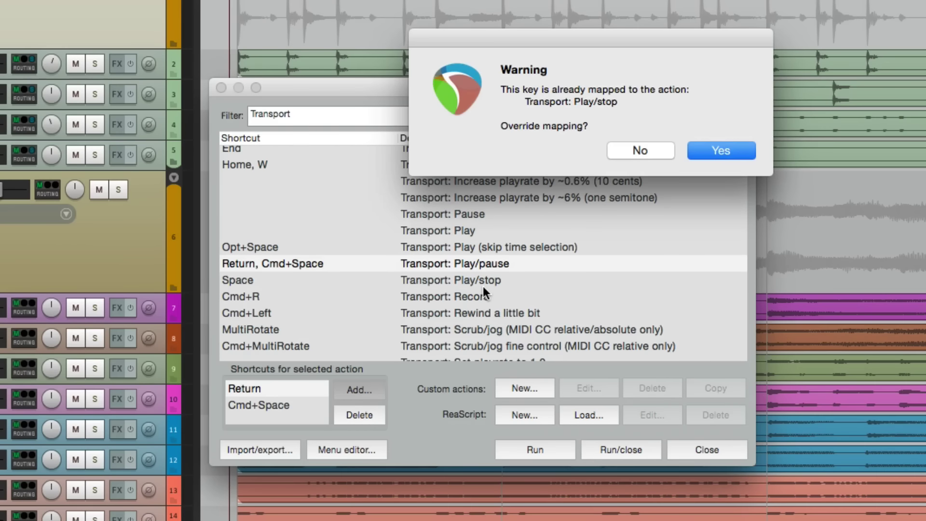
{"action": "left_click", "coordinate": [724, 150]}
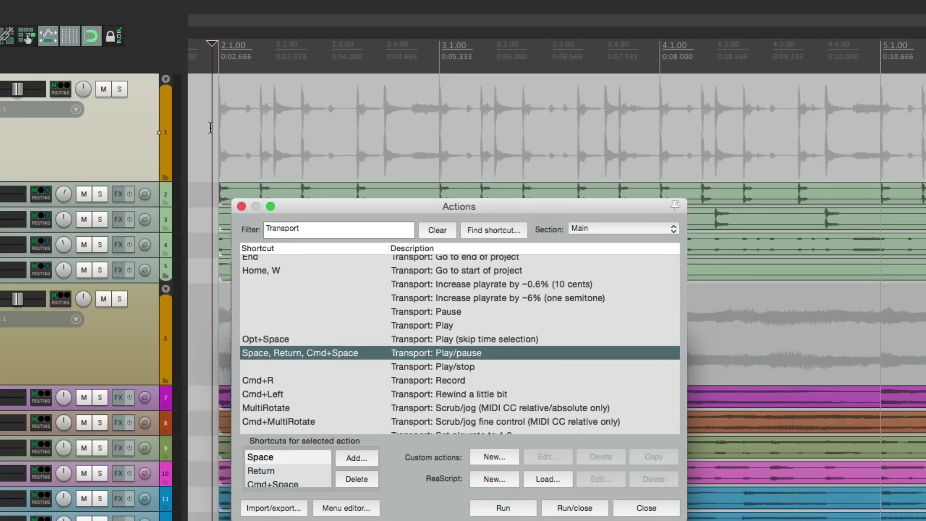
Play and pause with Return, then resume and pause again with Space
{"action": "left_click", "coordinate": [215, 95]}
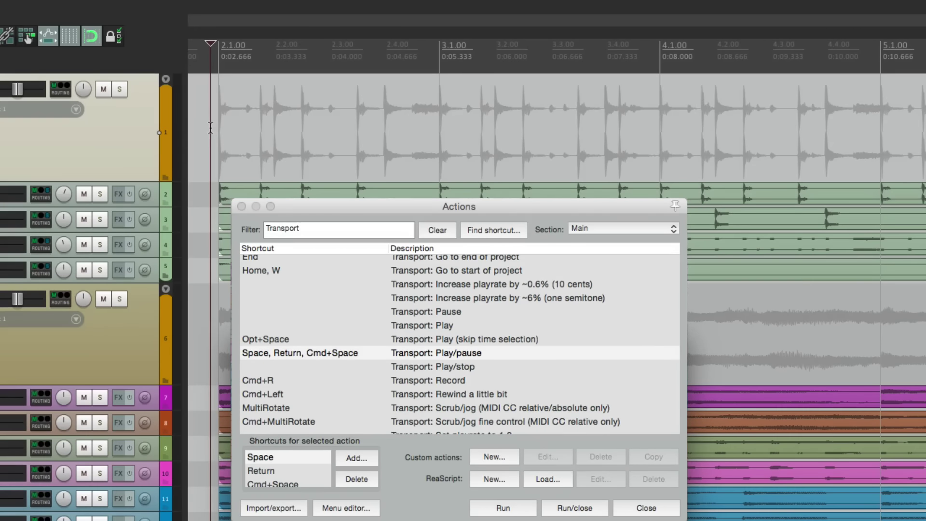
{"action": "key", "text": "Return"}
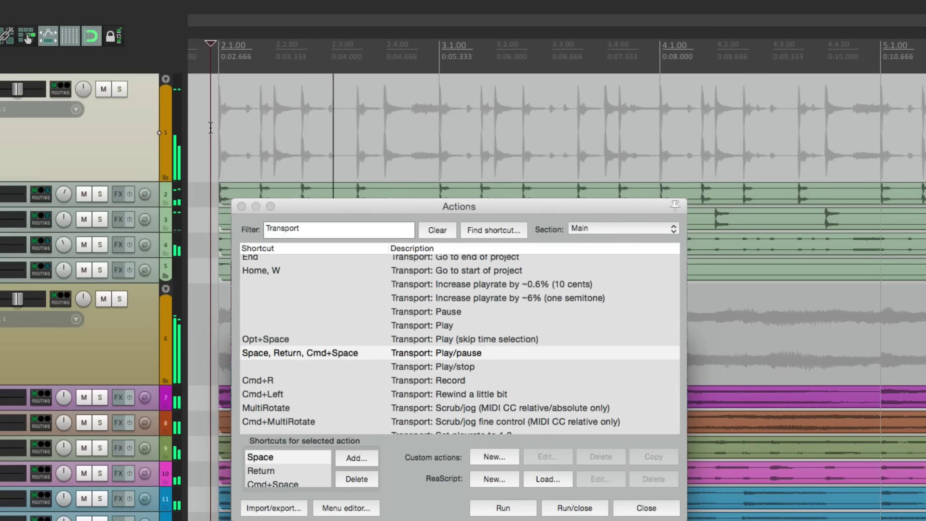
{"action": "key", "text": "Return"}
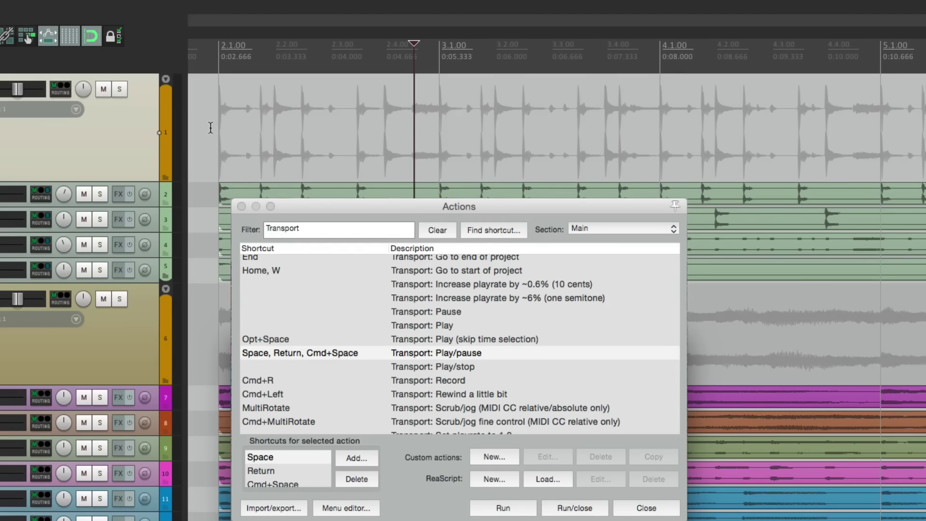
{"action": "key", "text": "space"}
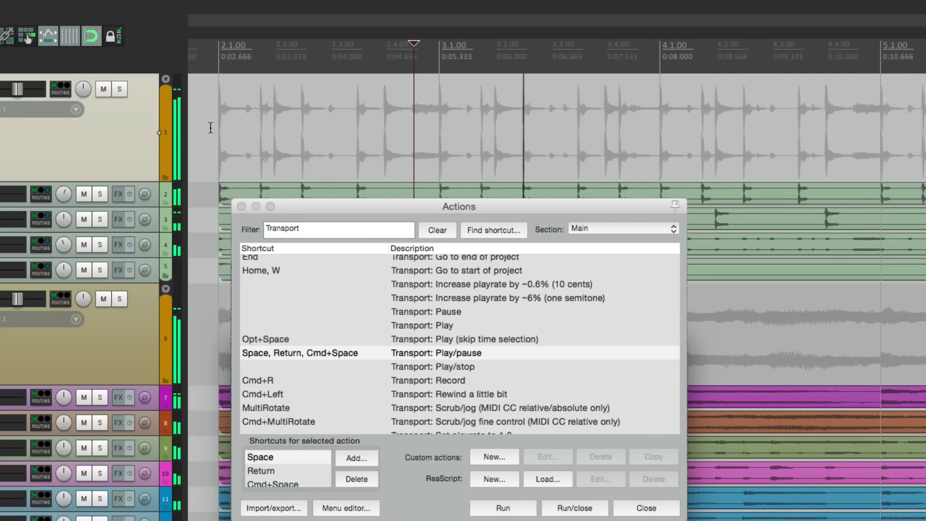
{"action": "key", "text": "space"}
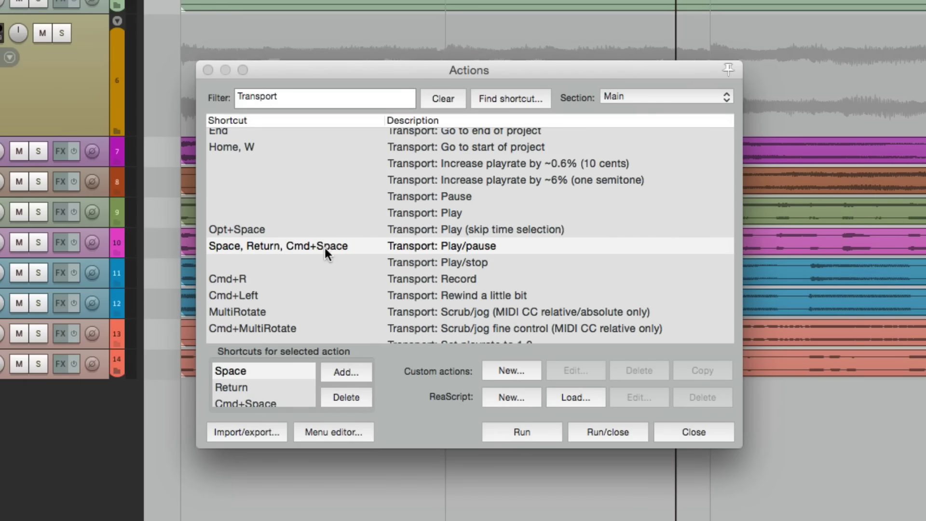
Add Space as a new shortcut for Transport: Play/stop
{"action": "left_click", "coordinate": [322, 262]}
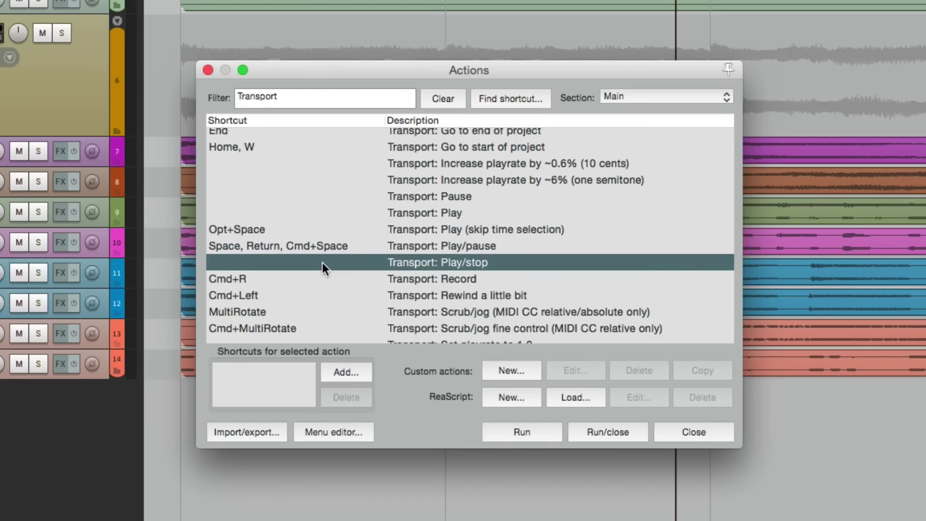
{"action": "left_click", "coordinate": [346, 372]}
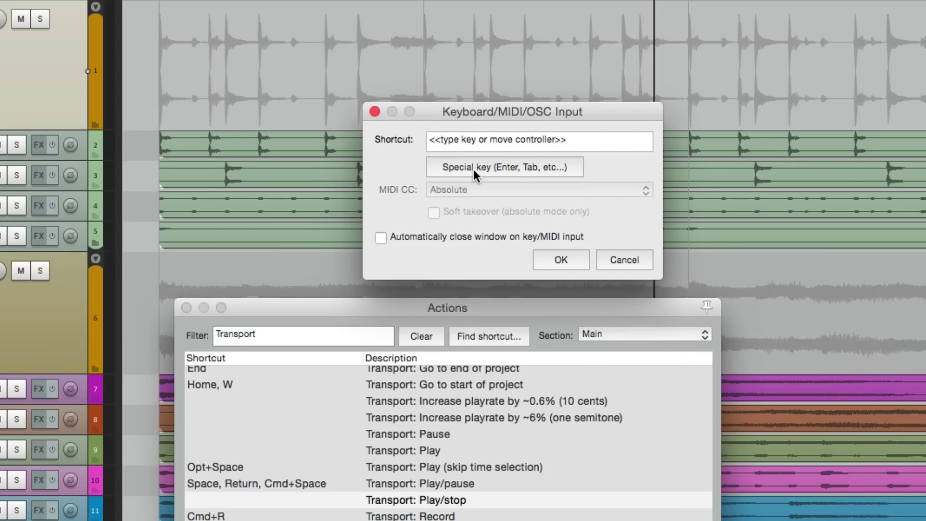
{"action": "key", "text": "space"}
{"action": "left_click", "coordinate": [541, 258]}
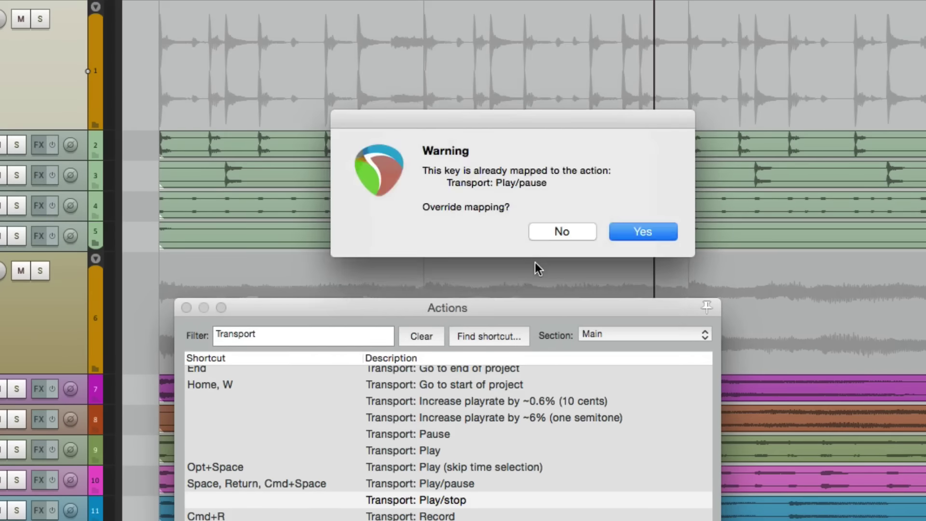
Confirm moving Space to Play/stop, then select both the Play/pause and Play/stop actions
{"action": "left_click", "coordinate": [629, 228]}
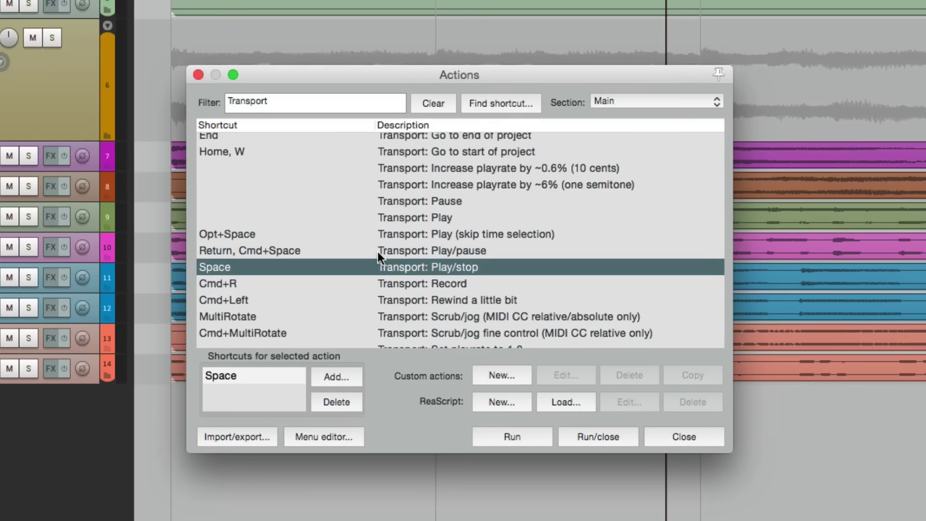
{"action": "left_click", "coordinate": [323, 250]}
{"action": "left_click", "coordinate": [329, 268], "text": "super"}
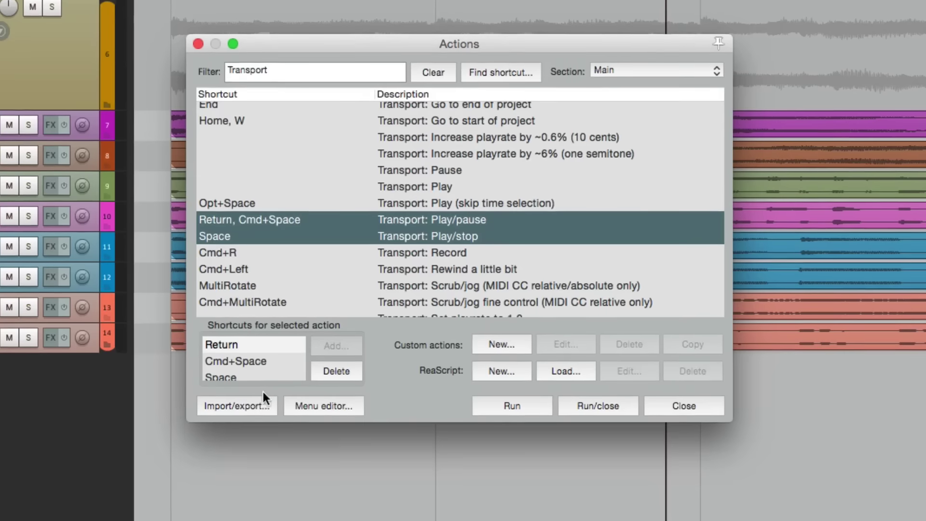
Export the selected actions' shortcuts as a key map named 'Default Playback'
{"action": "left_click", "coordinate": [253, 434]}
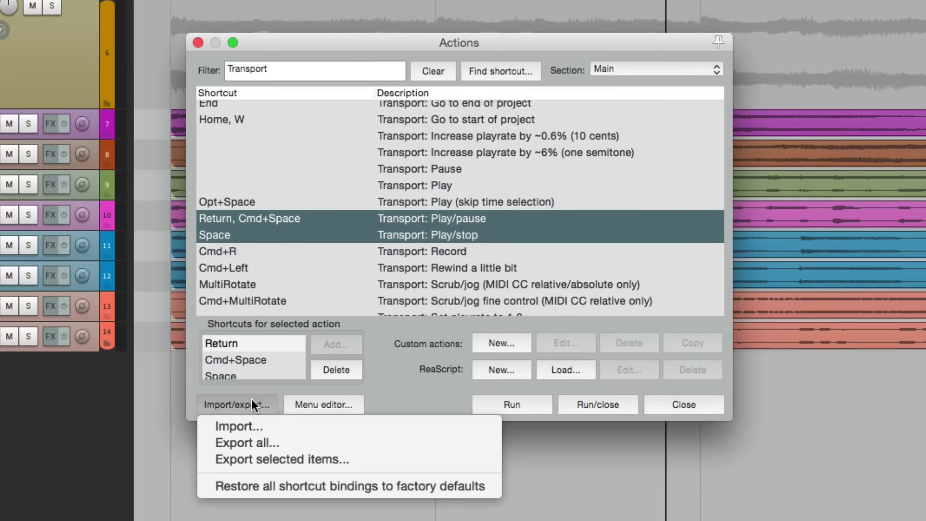
{"action": "left_click", "coordinate": [284, 460]}
{"action": "key", "text": "BackSpace"}
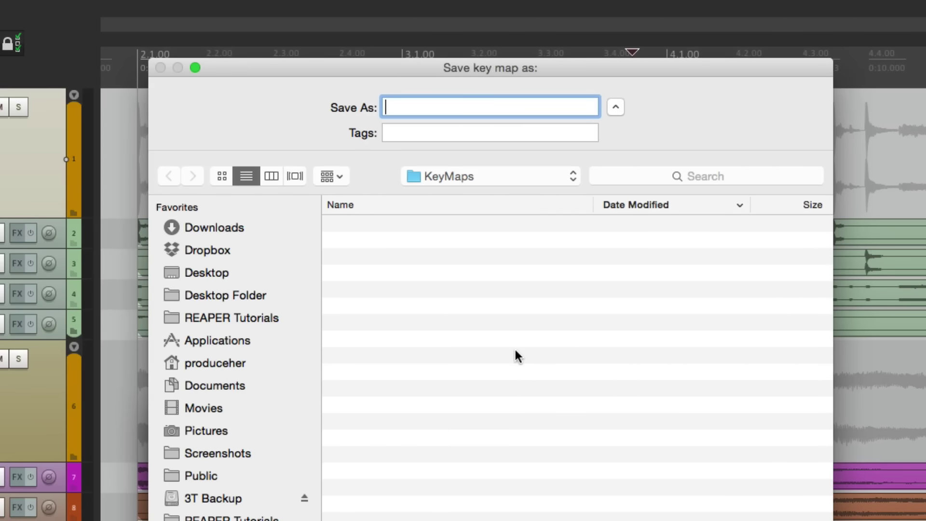
{"action": "type", "text": "Default Playback"}
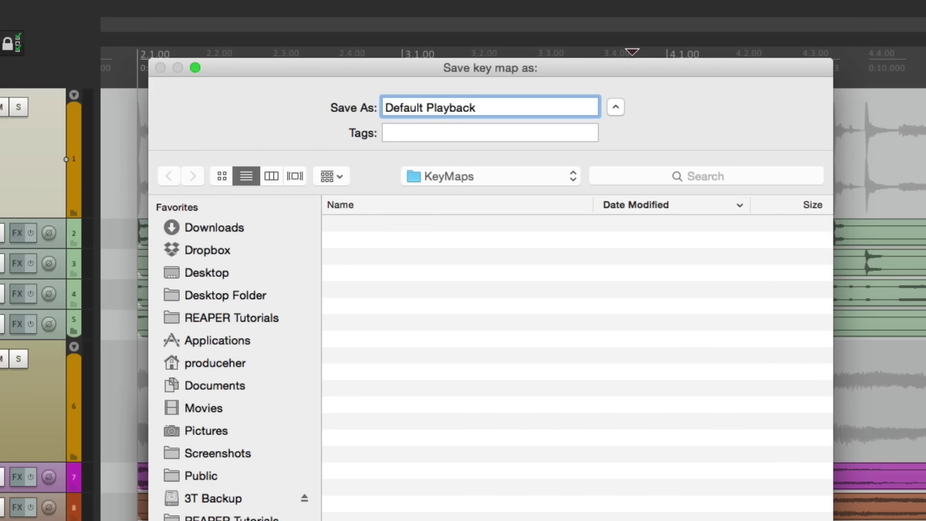
Save the Default Playback key map and test Space play/stop from just before bar 2.1
{"action": "key", "text": "Return"}
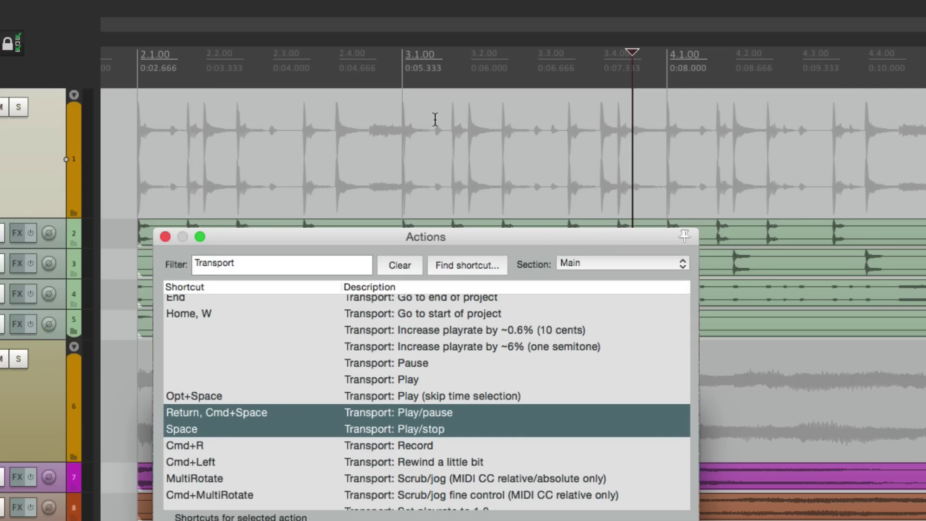
{"action": "left_click", "coordinate": [122, 155]}
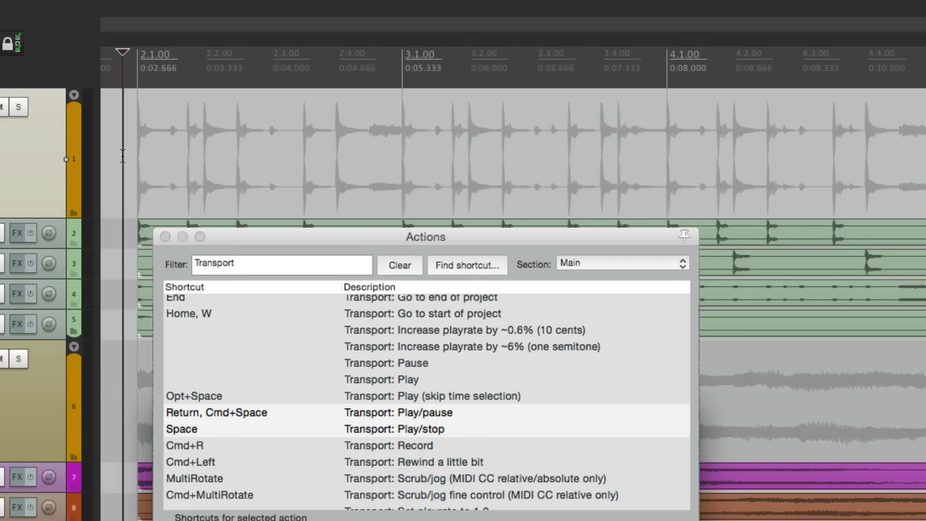
{"action": "key", "text": "space"}
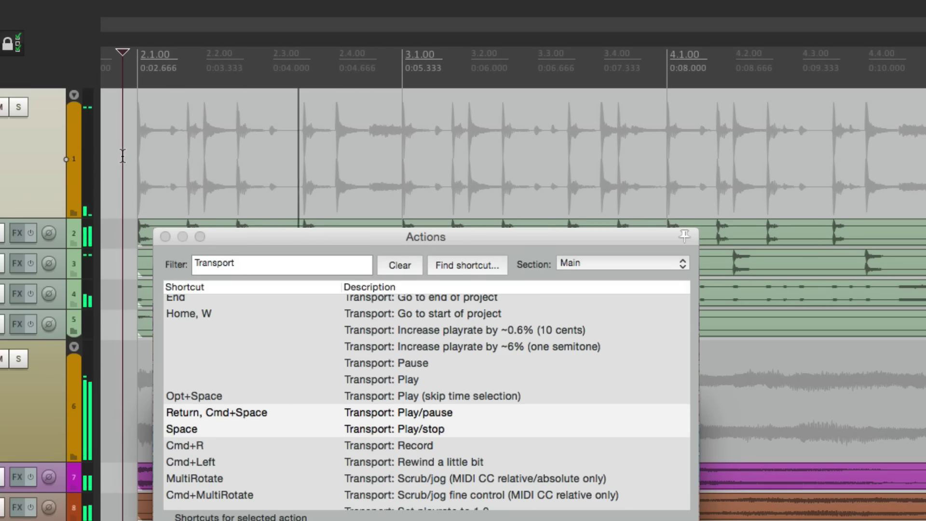
{"action": "key", "text": "space"}
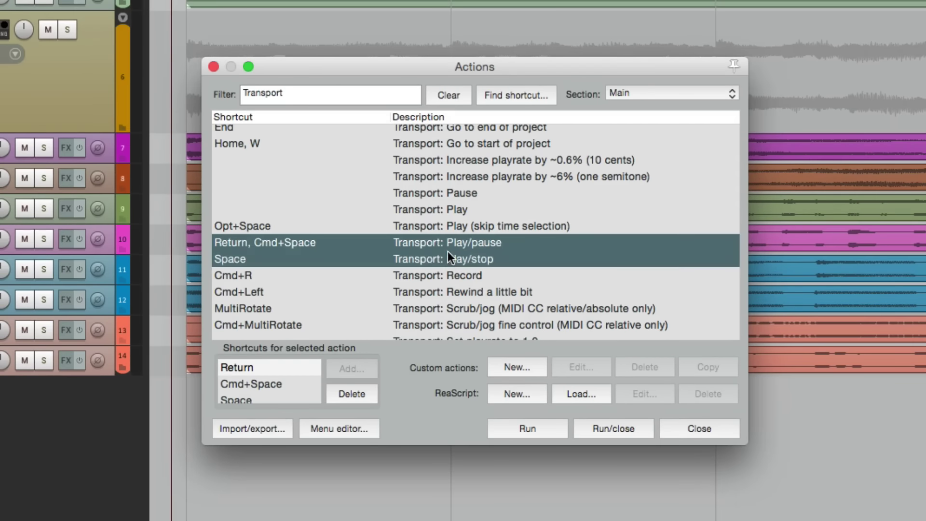
Reassign Space to Transport: Play/pause, accepting the override of Play/stop
{"action": "left_click", "coordinate": [443, 244]}
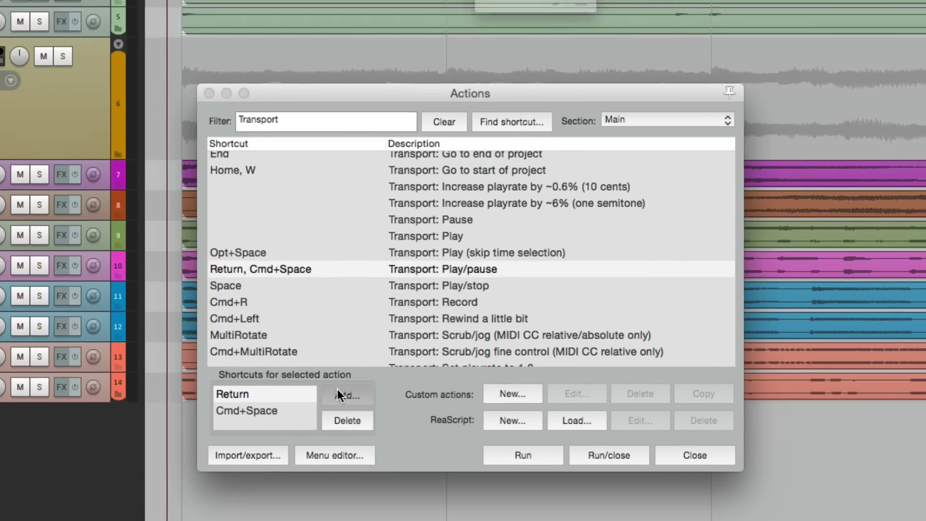
{"action": "left_click", "coordinate": [339, 366]}
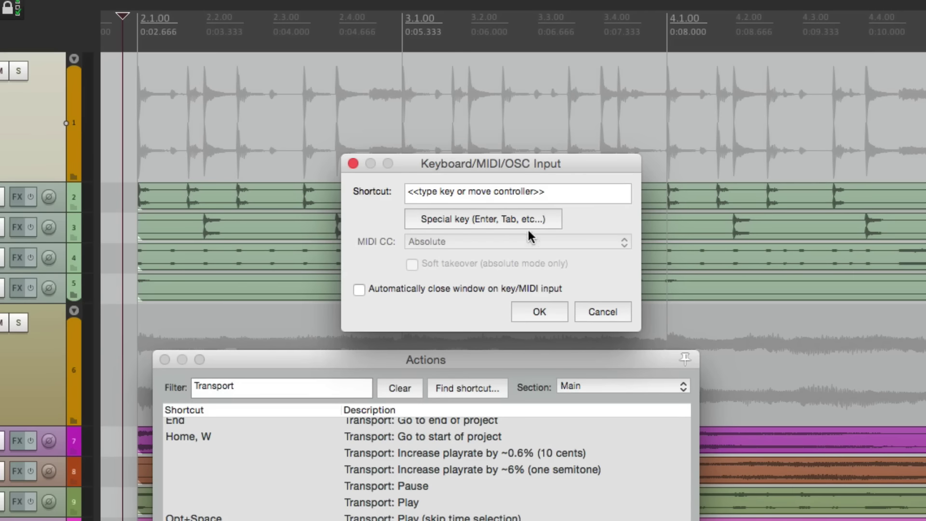
{"action": "key", "text": "space"}
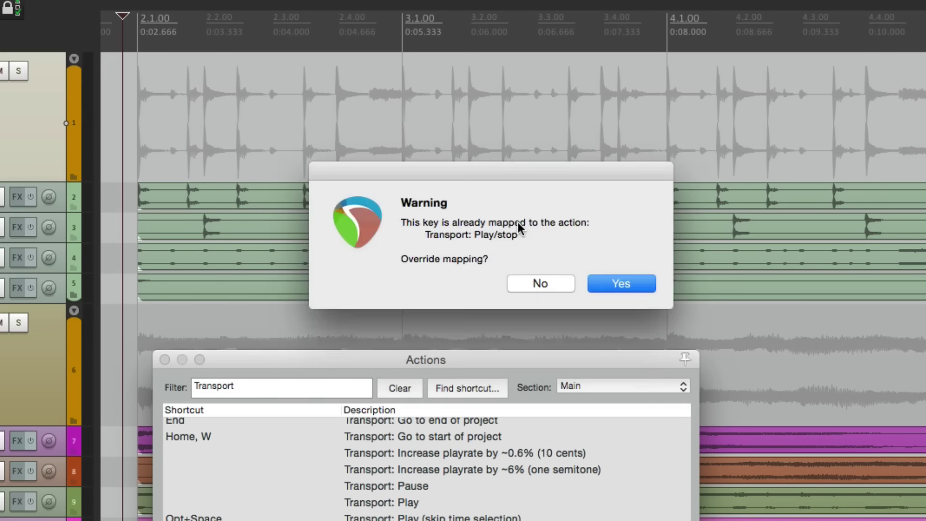
{"action": "key", "text": "Return"}
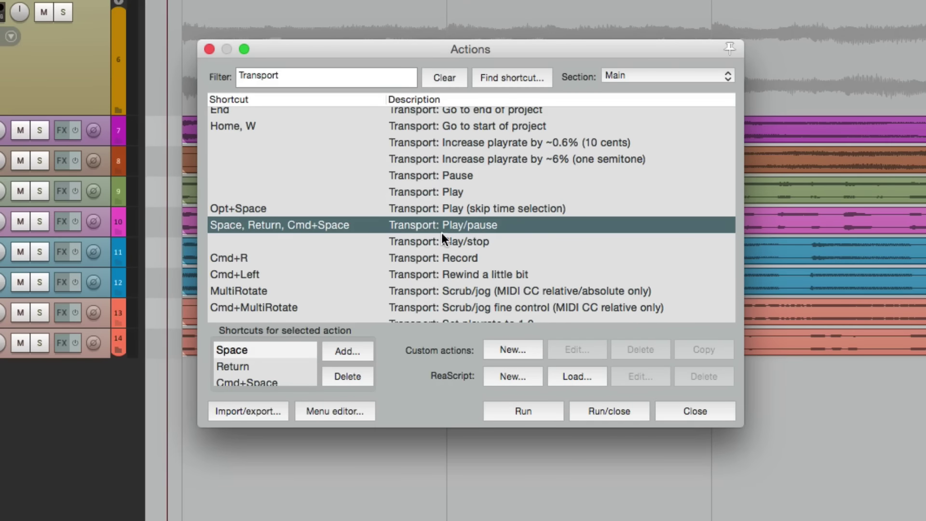
Export the selected Play/pause and Play/stop shortcuts as the 'Pause Playback' key map
{"action": "left_click", "coordinate": [432, 239], "text": "shift"}
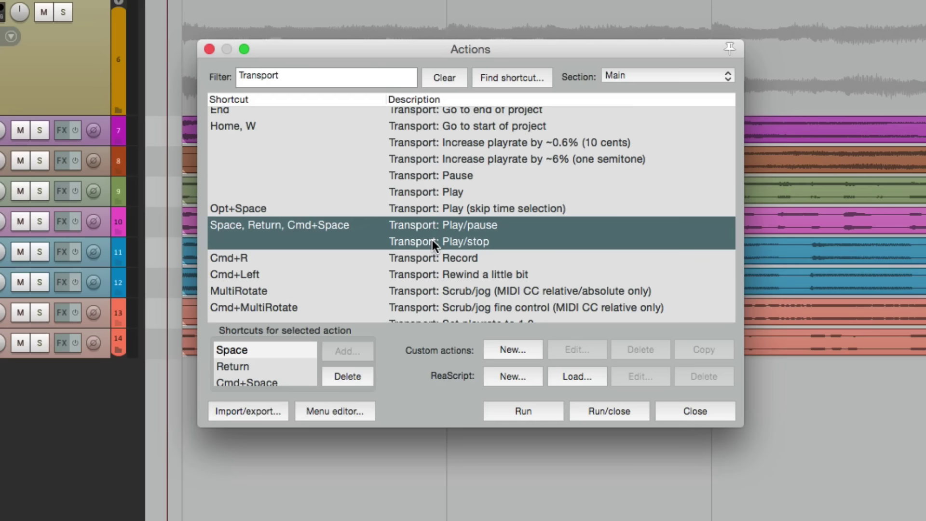
{"action": "left_click", "coordinate": [272, 405]}
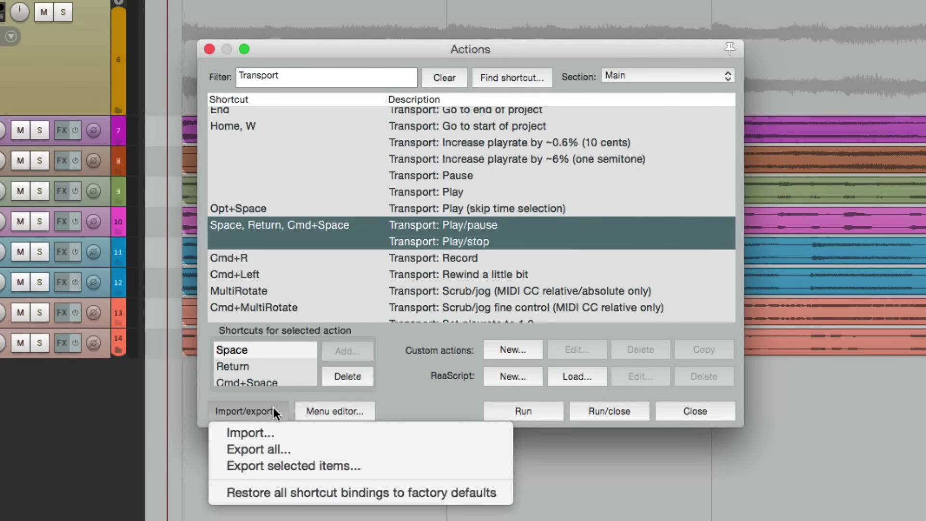
{"action": "left_click", "coordinate": [261, 464]}
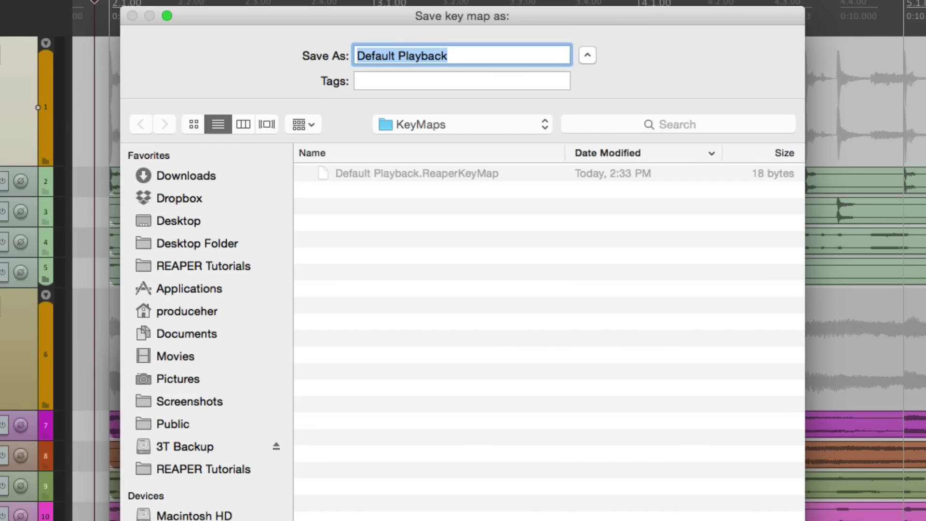
{"action": "type", "text": "Pause Playback"}
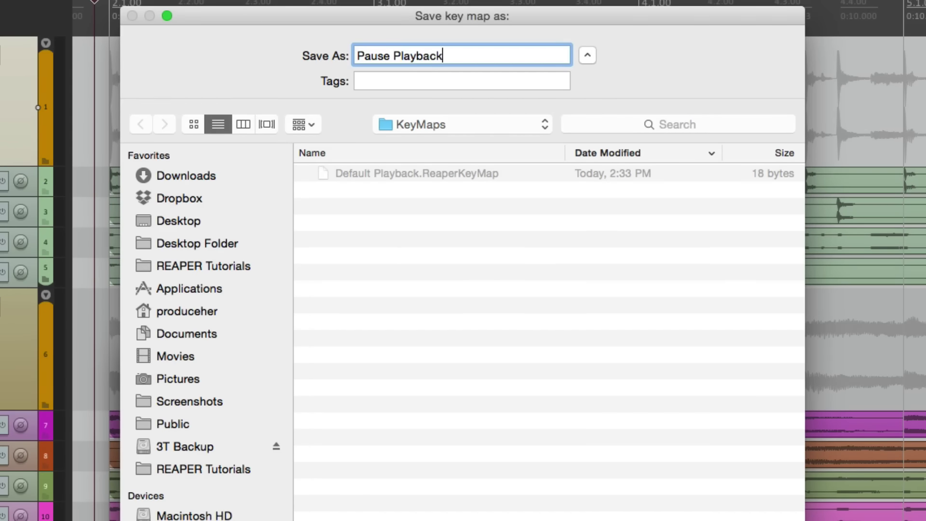
{"action": "key", "text": "Return"}
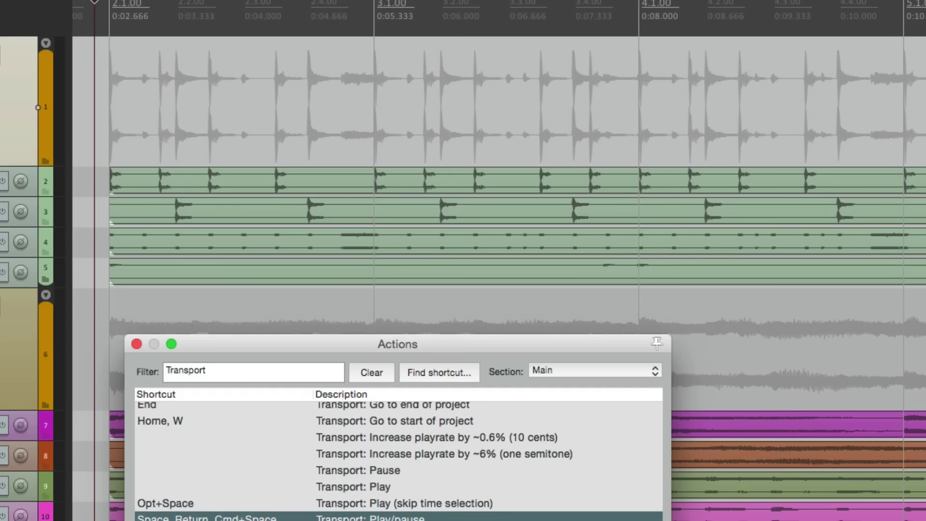
Set the start point in the timeline and test that Space now pauses playback
{"action": "left_click", "coordinate": [102, 100]}
{"action": "key", "text": "space"}
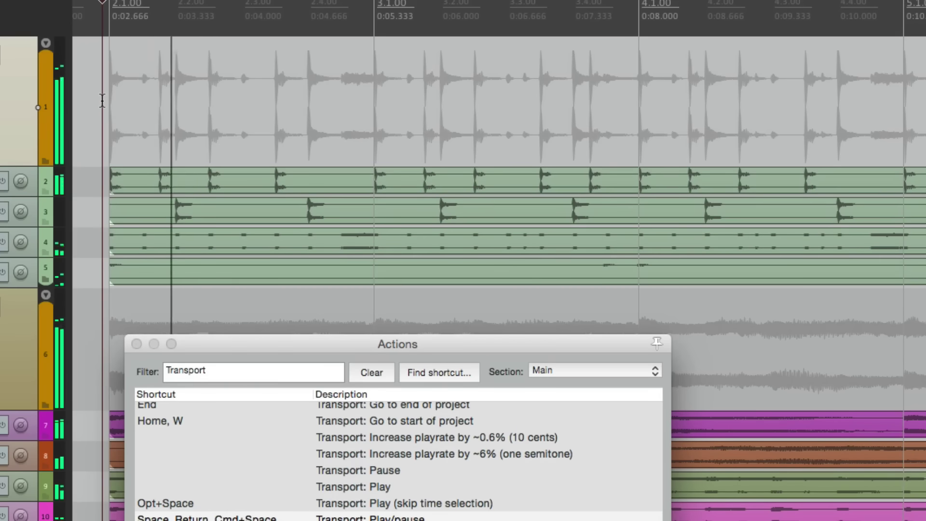
{"action": "key", "text": "space"}
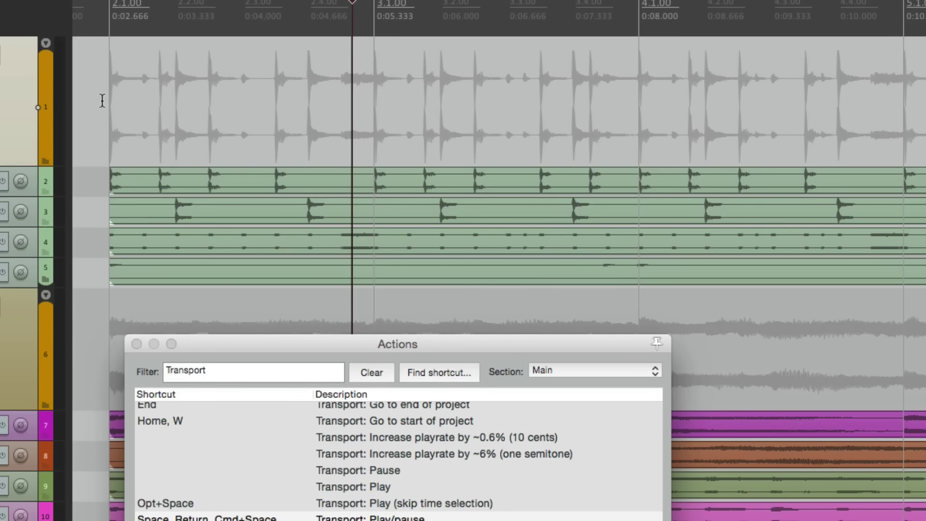
Move the start point near the beginning and import the Default Playback.ReaperKeyMap key map
{"action": "left_click", "coordinate": [136, 344]}
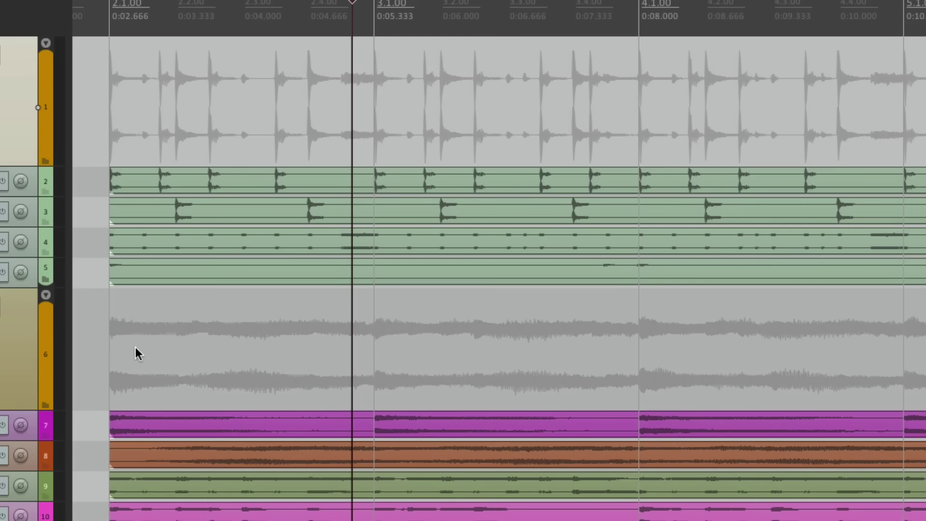
{"action": "left_click", "coordinate": [100, 103]}
{"action": "key", "text": "shift+slash"}
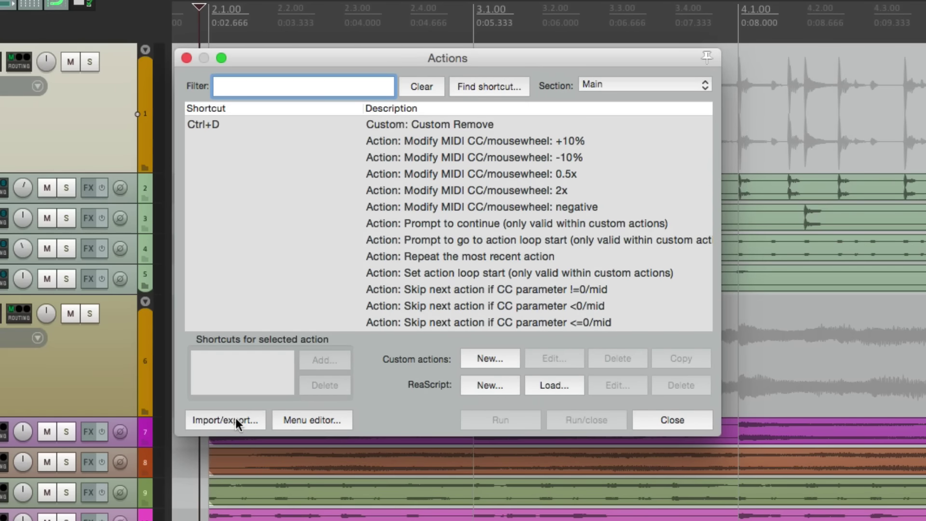
{"action": "left_click", "coordinate": [235, 418]}
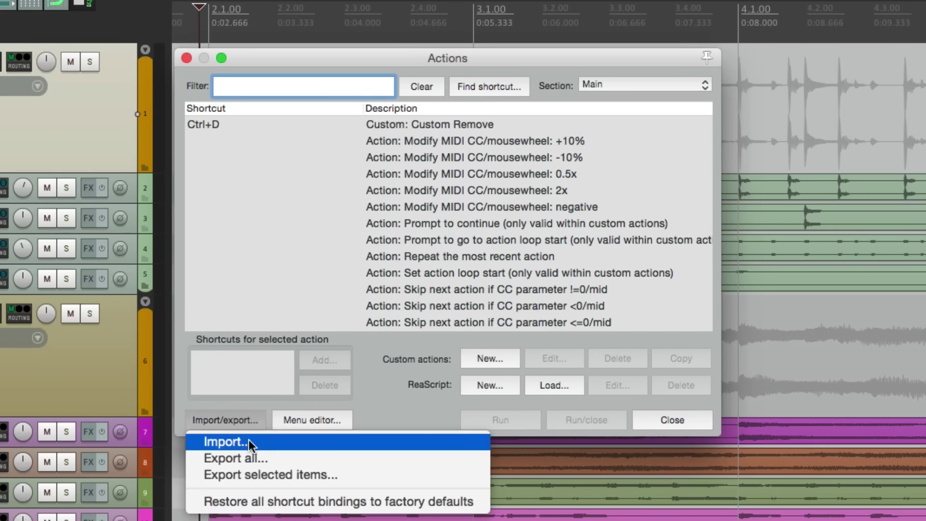
{"action": "left_click", "coordinate": [248, 438]}
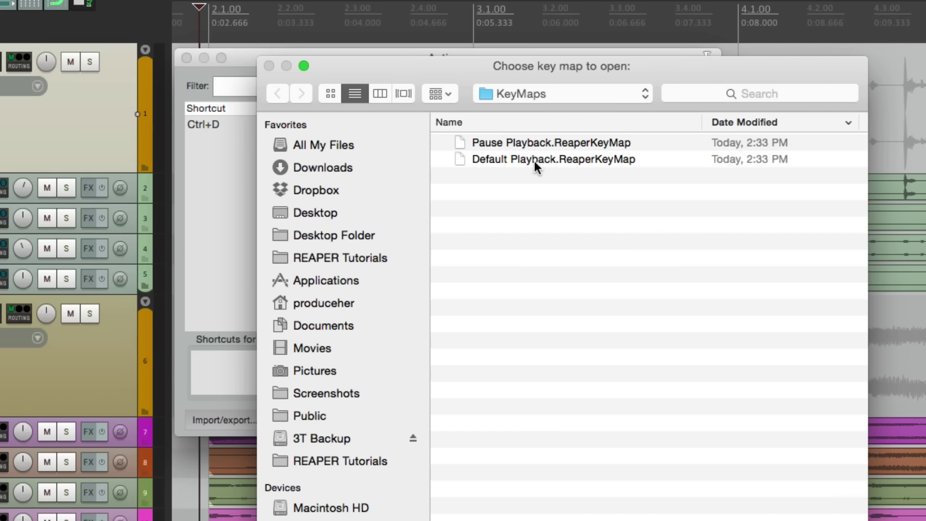
{"action": "double_click", "coordinate": [534, 160]}
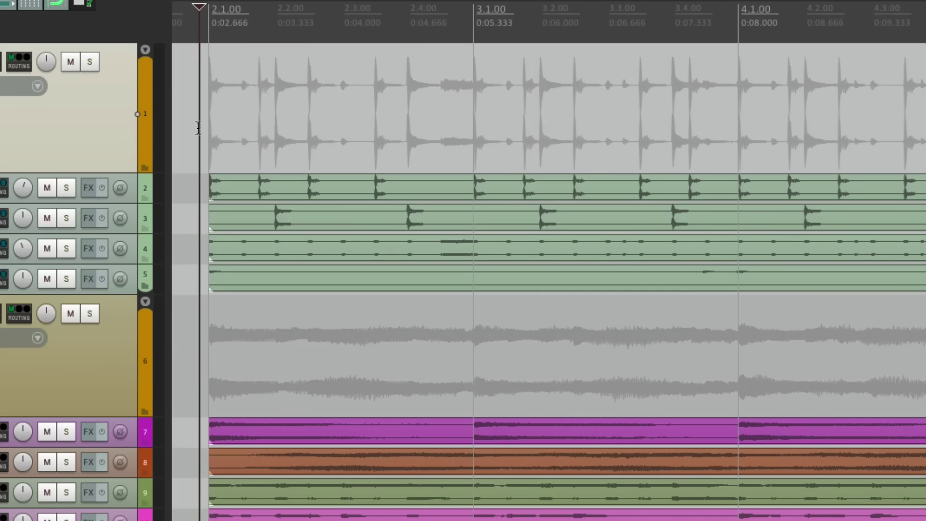
Test that Space now stops playback, then nudge the start point slightly right
{"action": "key", "text": "space"}
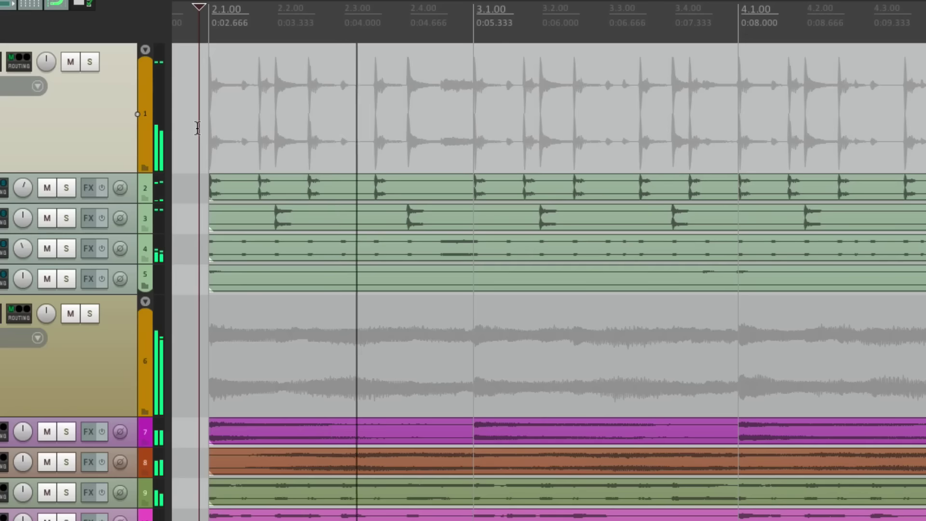
{"action": "key", "text": "space"}
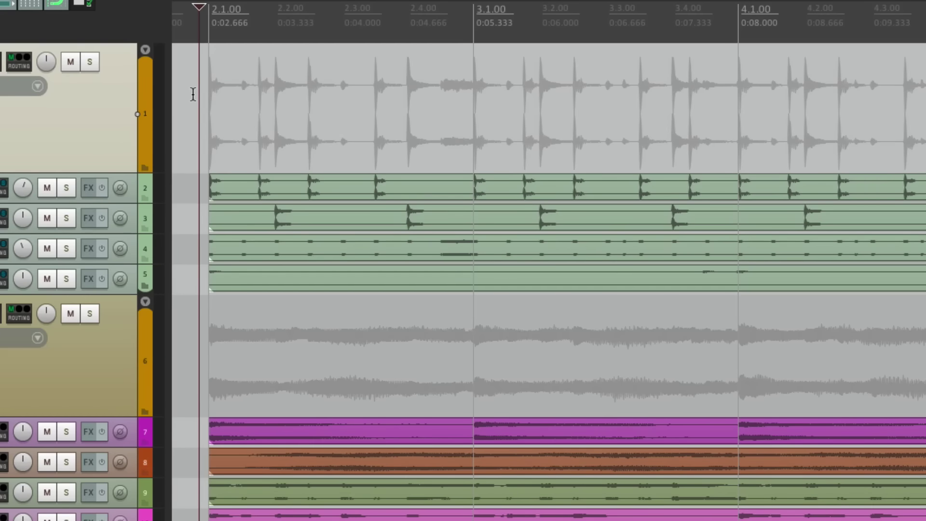
{"action": "left_click", "coordinate": [201, 93]}
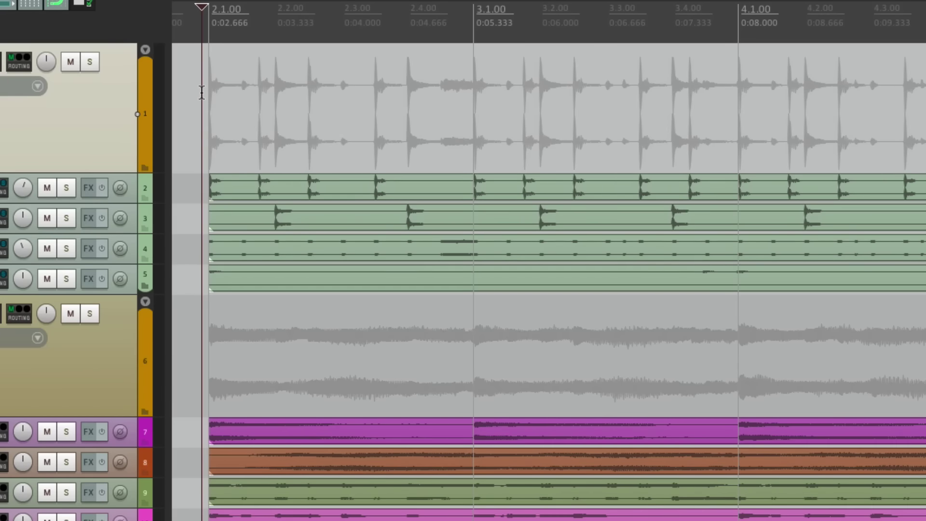
Import Pause Playback.ReaperKeyMap and confirm Space pauses playback in place at bar 3.1
{"action": "key", "text": "question"}
{"action": "left_click", "coordinate": [253, 418]}
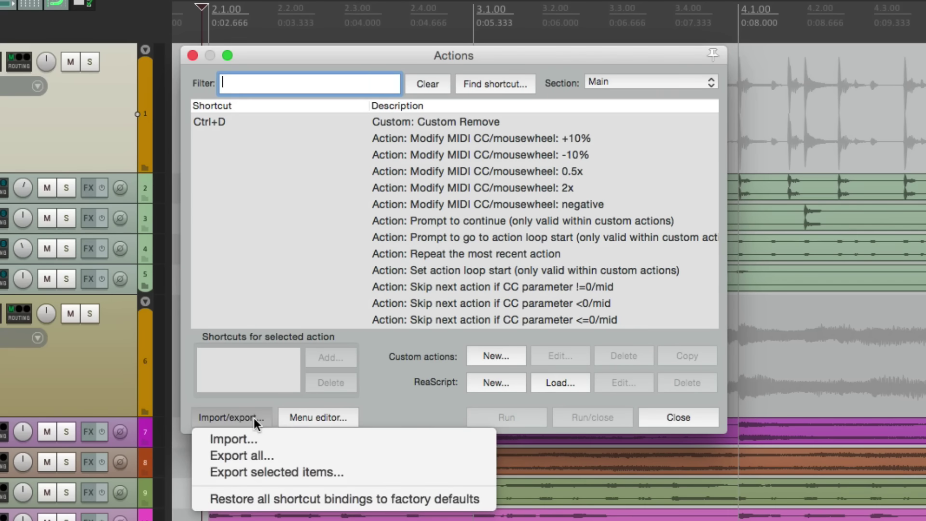
{"action": "left_click", "coordinate": [259, 435]}
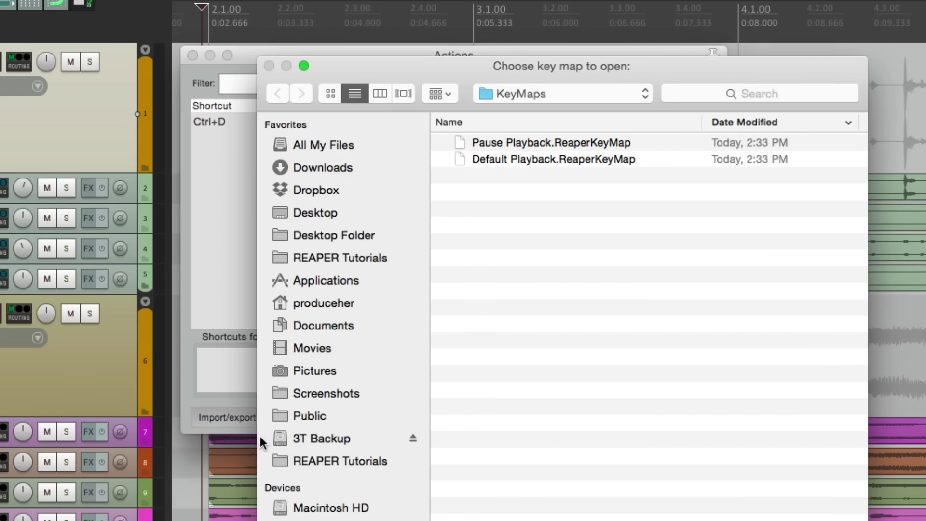
{"action": "double_click", "coordinate": [502, 141]}
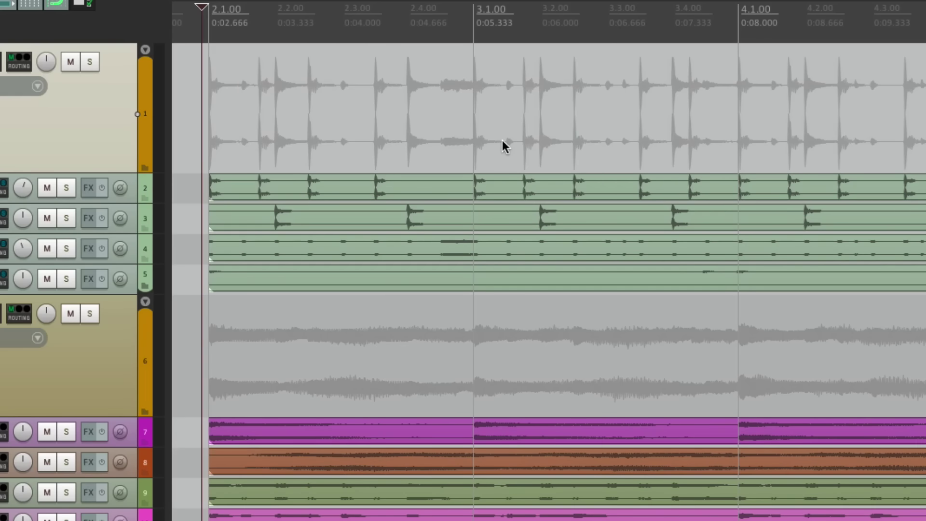
{"action": "key", "text": "space"}
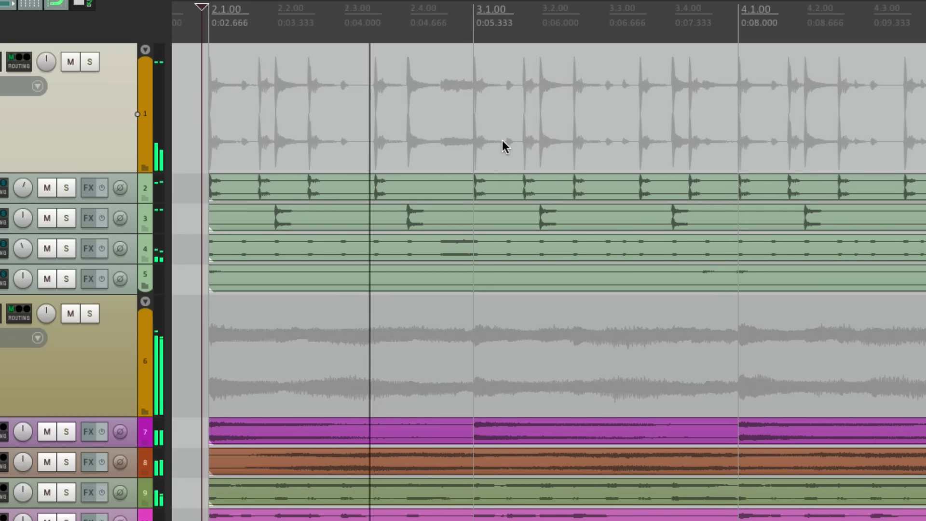
{"action": "key", "text": "space"}
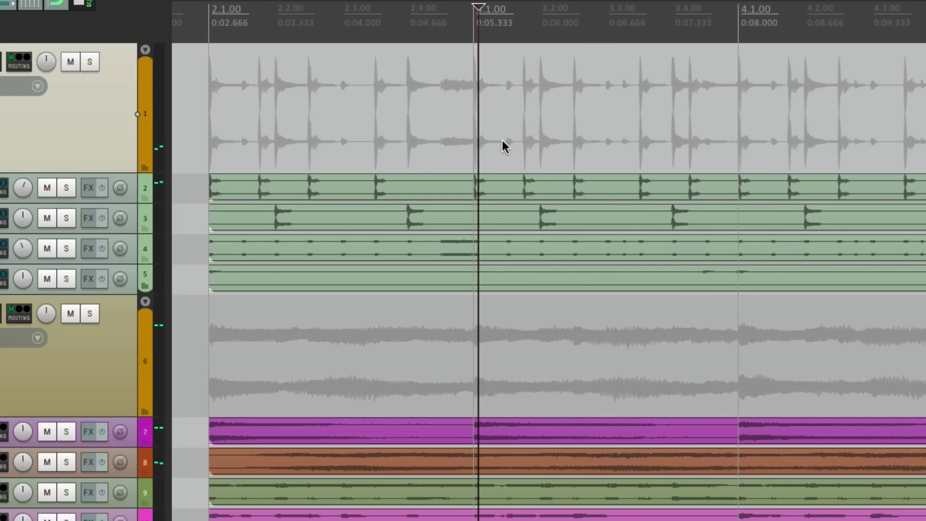